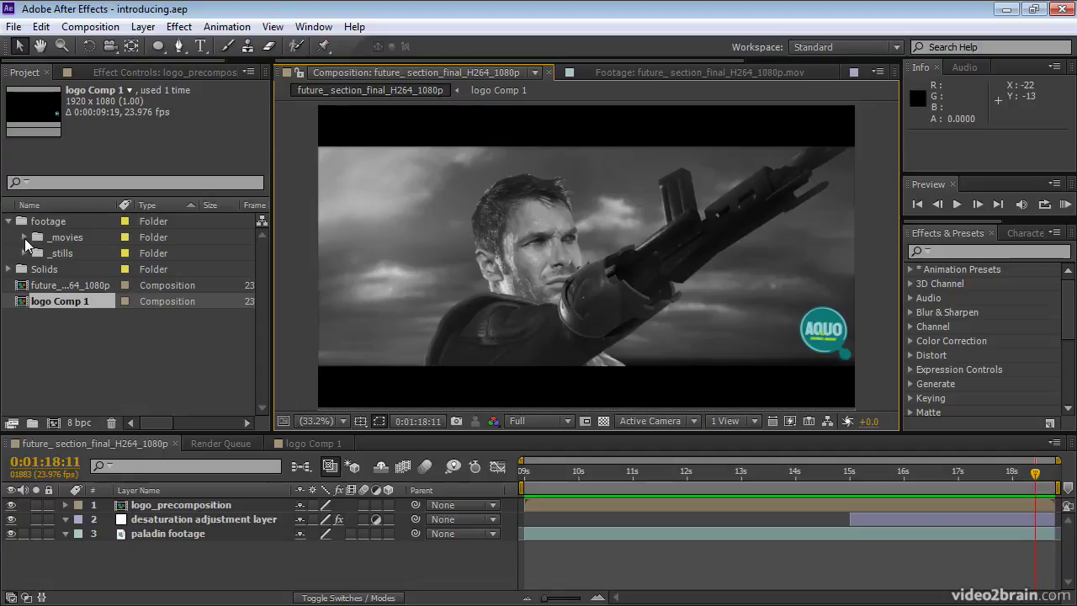
# - Open hiphopgirl_01_key.mov from the _movies folder in the Footage viewer, widening the Project list's Name column to read the file names
pyautogui.click(23, 236)
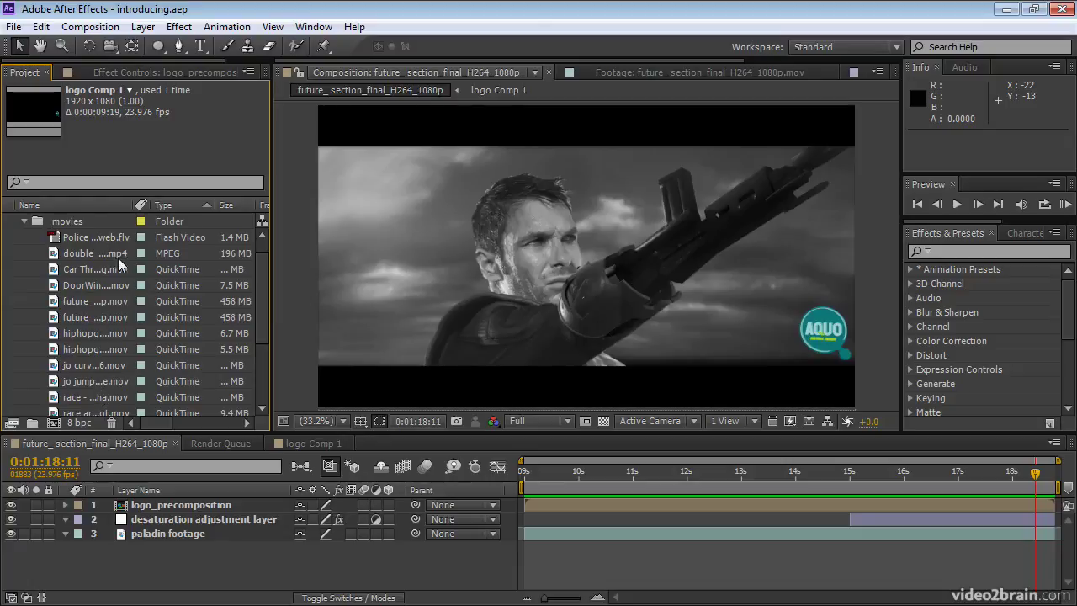
pyautogui.moveTo(129, 205); pyautogui.dragTo(215, 226)
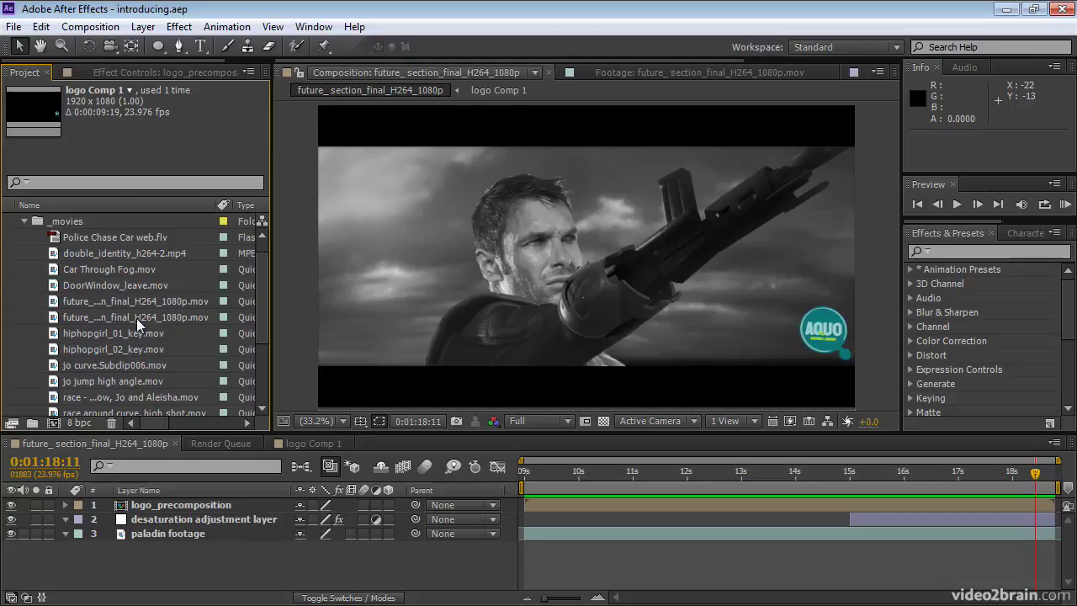
pyautogui.click(58, 333)
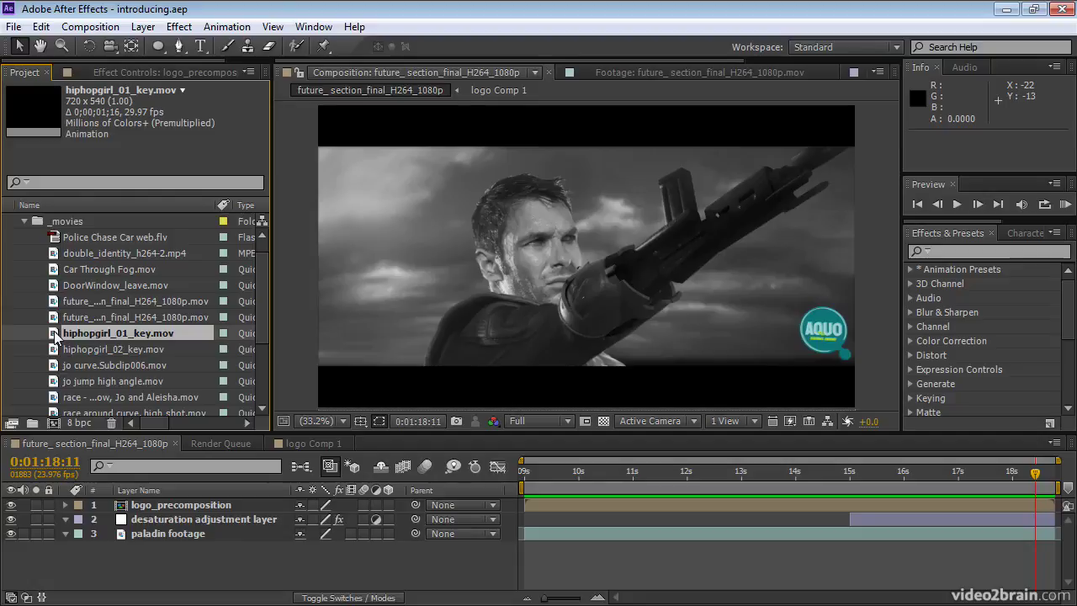
pyautogui.doubleClick(56, 335)
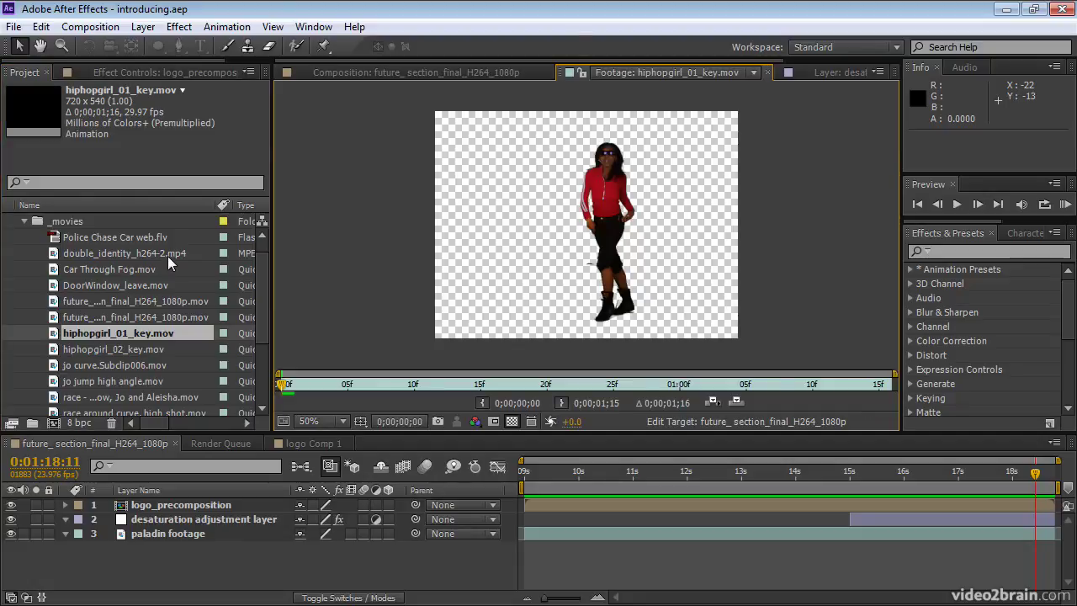
# - Scrub through the hiphopgirl_01_key.mov footage to preview its motion
pyautogui.moveTo(283, 388); pyautogui.dragTo(324, 393)
pyautogui.moveTo(434, 388); pyautogui.dragTo(720, 383)
pyautogui.press('pagedown')
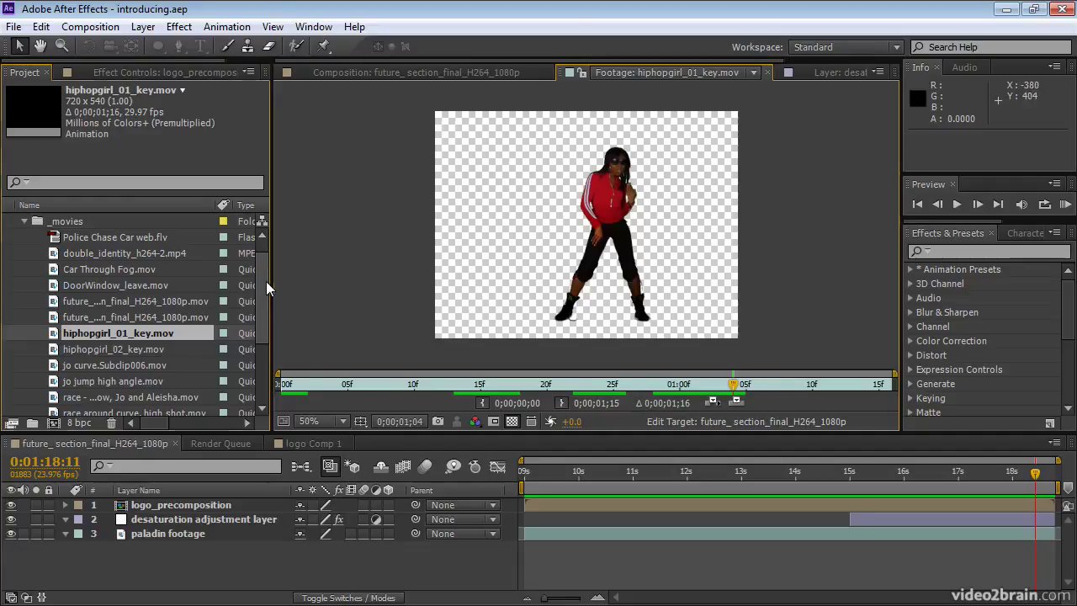
# - Collapse the _movies folder and open the future_ section_final_H264_1080p composition
pyautogui.scroll(1, 264, 272)
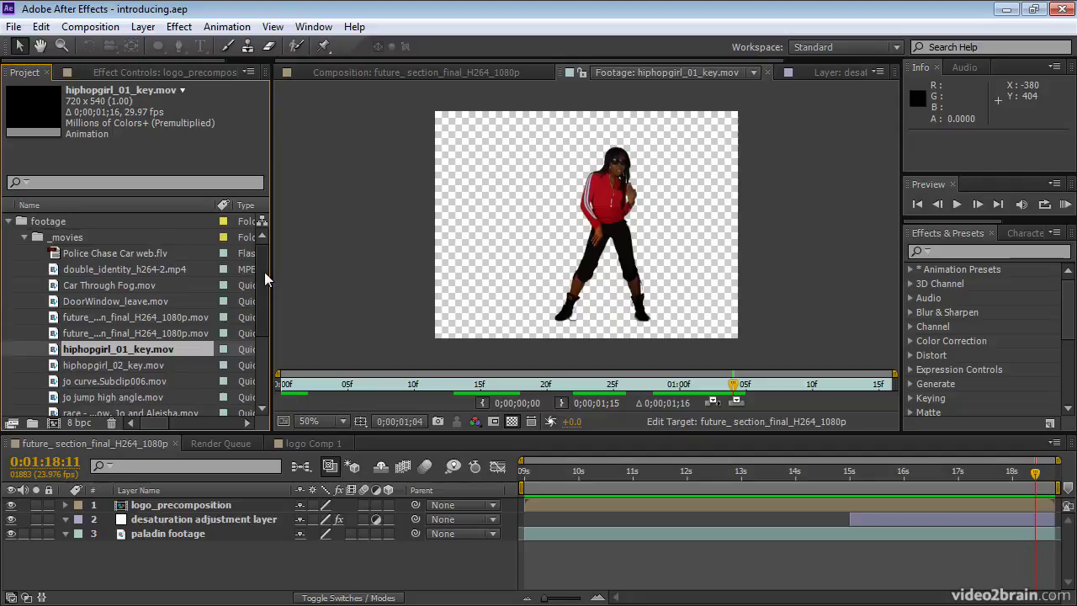
pyautogui.click(25, 237)
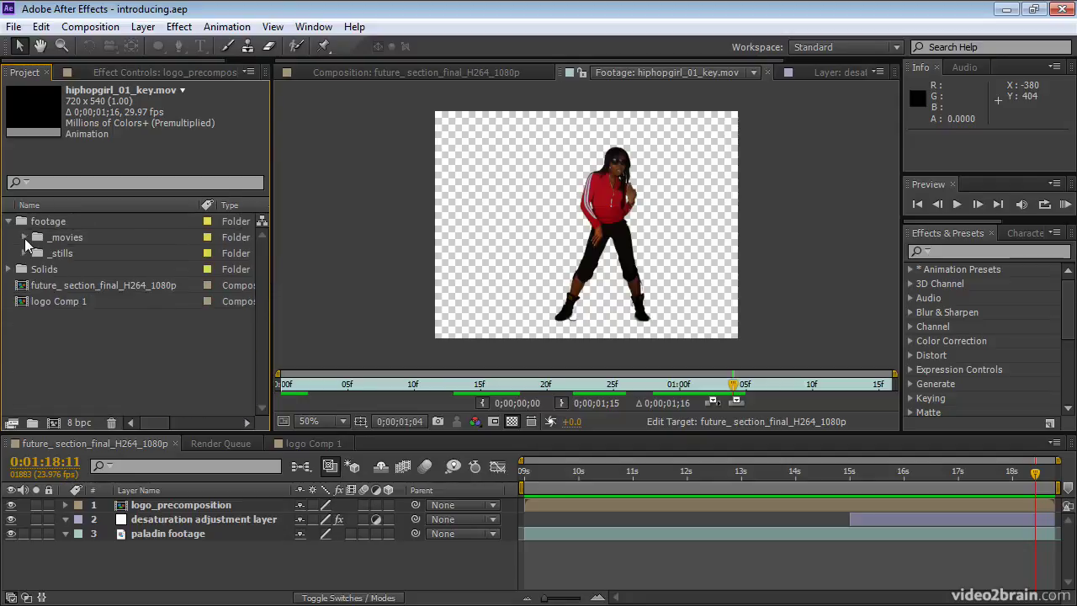
pyautogui.click(25, 290)
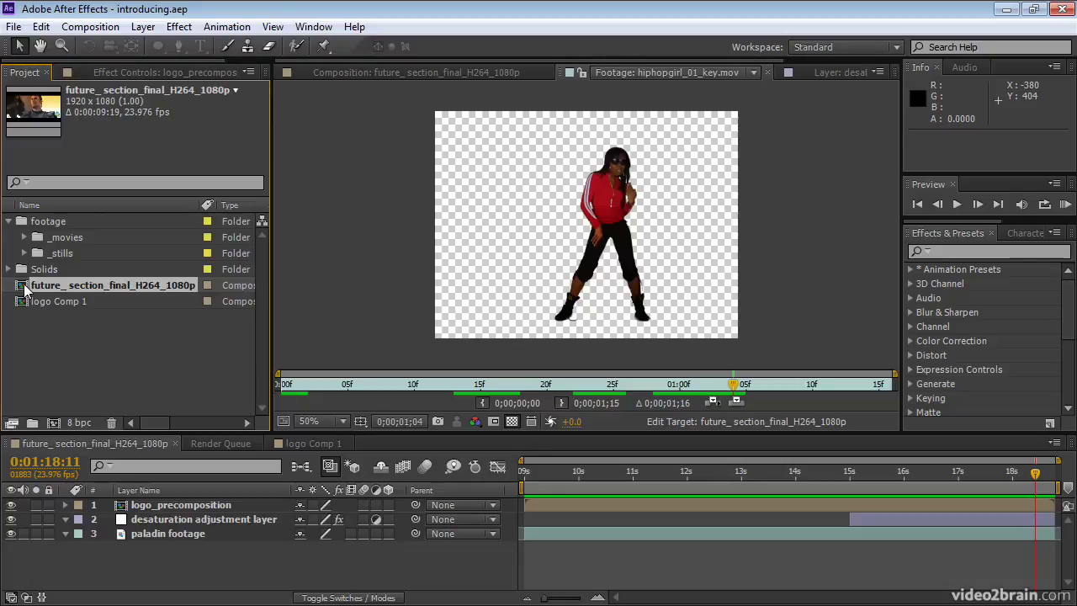
pyautogui.doubleClick(25, 288)
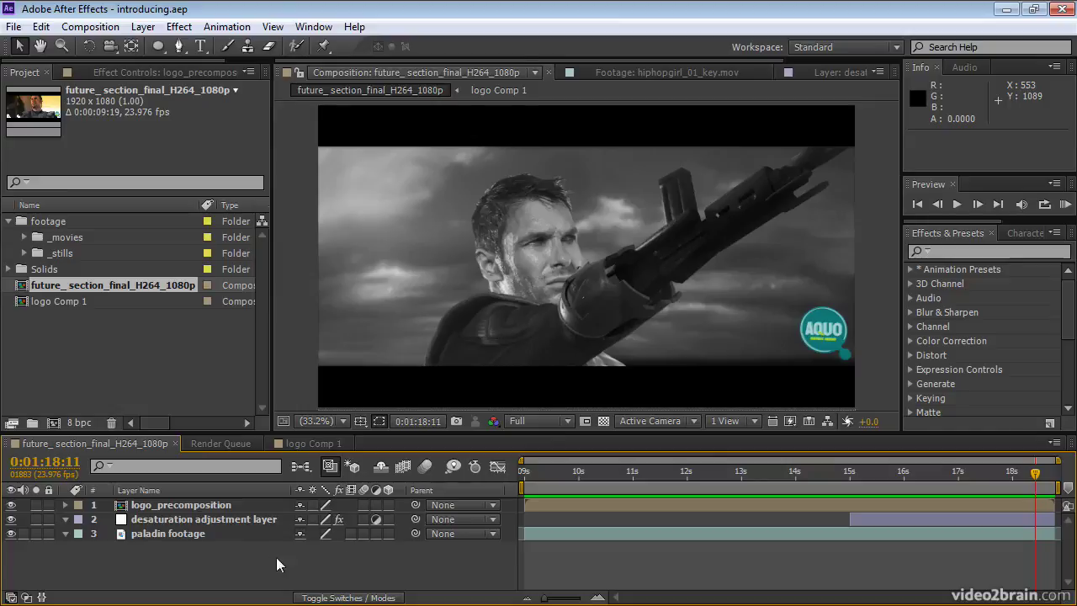
# - Select the logo_precomposition, desaturation adjustment layer and paladin footage layers one after another to inspect the layer stack
pyautogui.click(217, 505)
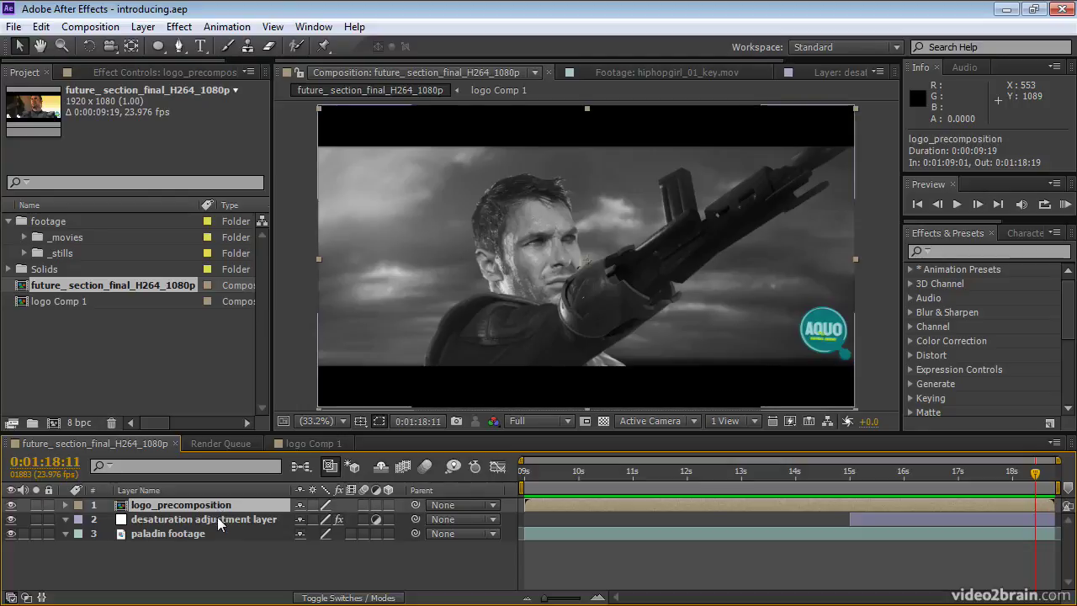
pyautogui.click(217, 519)
pyautogui.click(216, 531)
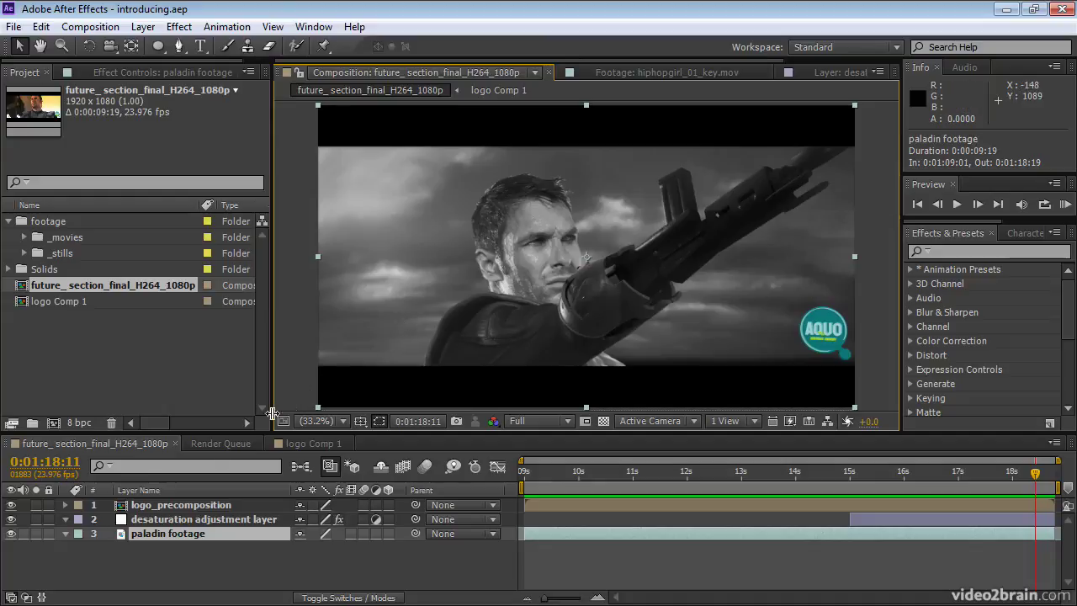
# - Open the logo_precomposition layer's nested composition to view its contents, and return to the future_ section_final_H264_1080p composition
pyautogui.click(183, 505)
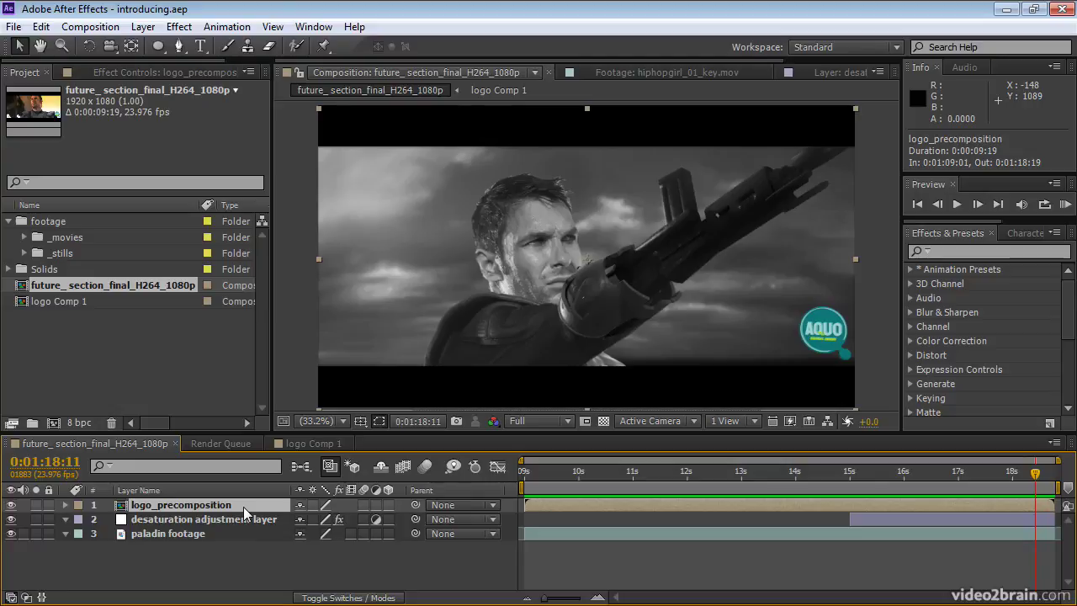
pyautogui.doubleClick(199, 508)
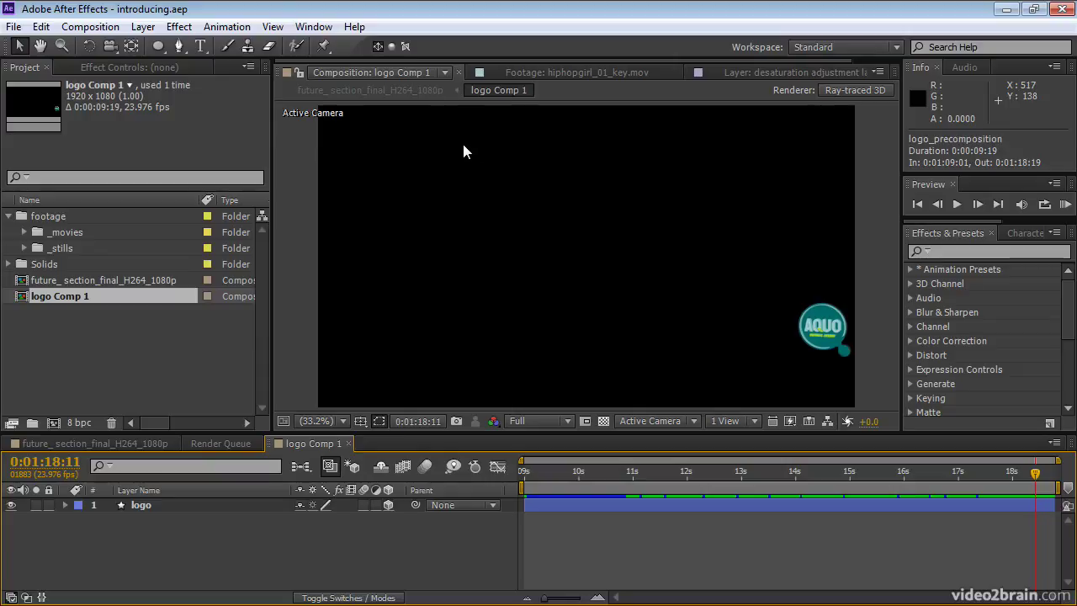
pyautogui.click(95, 442)
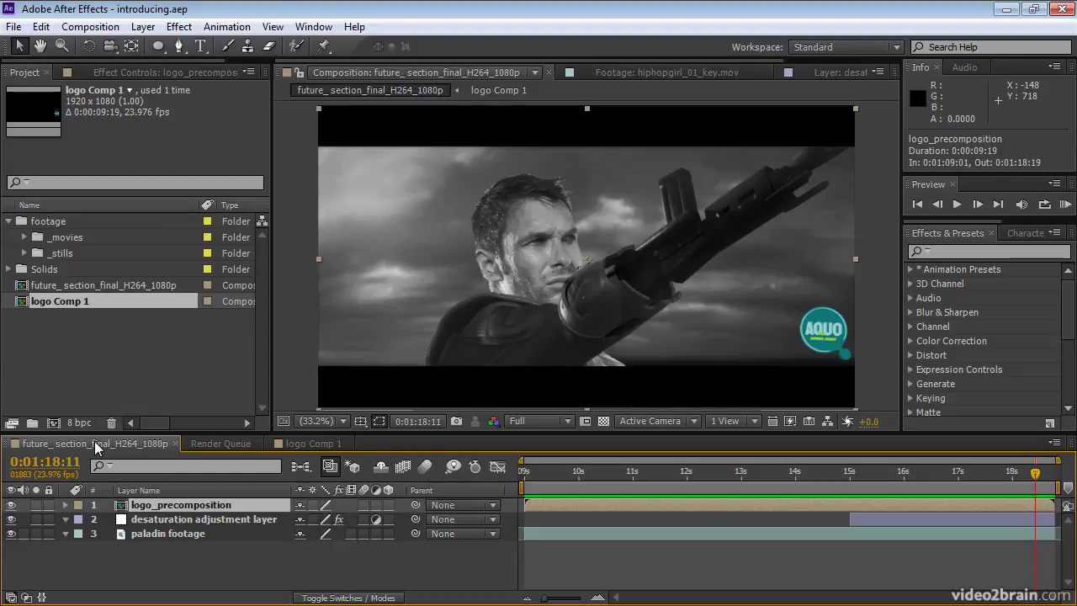
# - Reveal the logo_precomposition layer's Transform properties and enlarge the timeline area to show them all
pyautogui.click(66, 506)
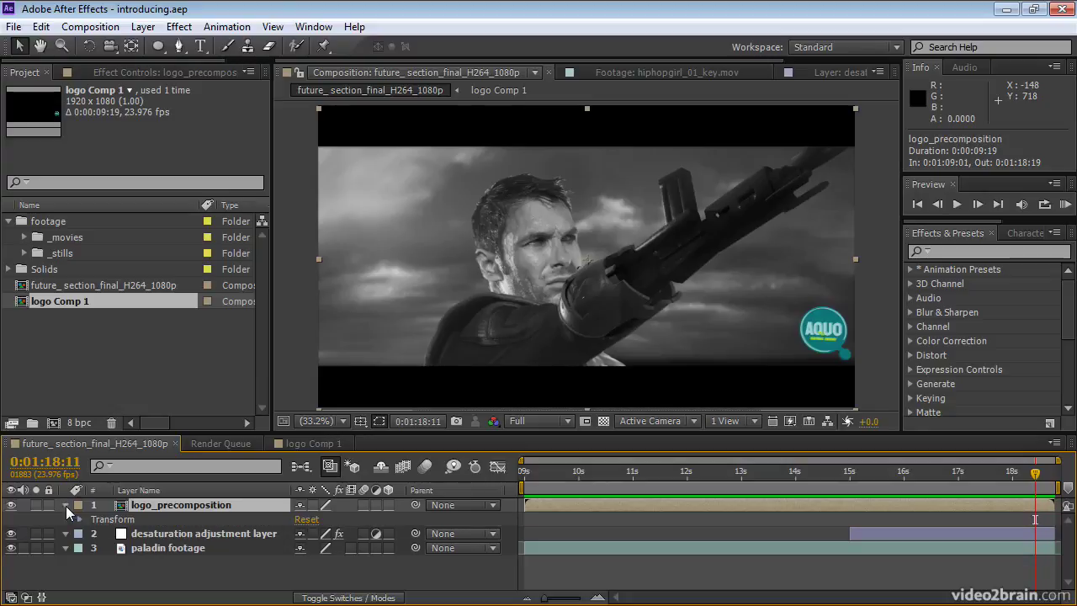
pyautogui.click(99, 526)
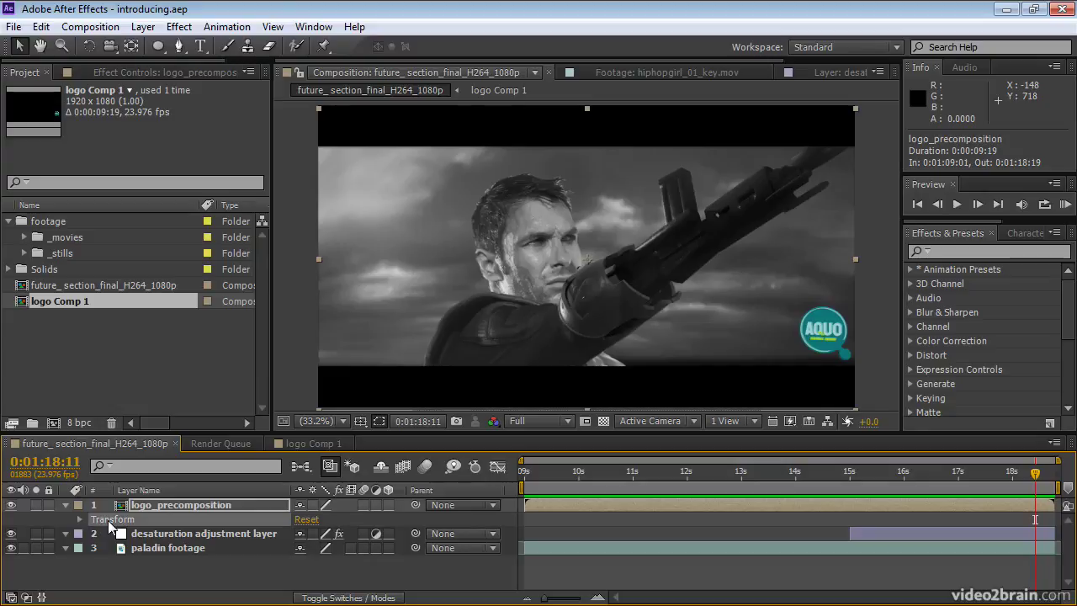
pyautogui.click(79, 520)
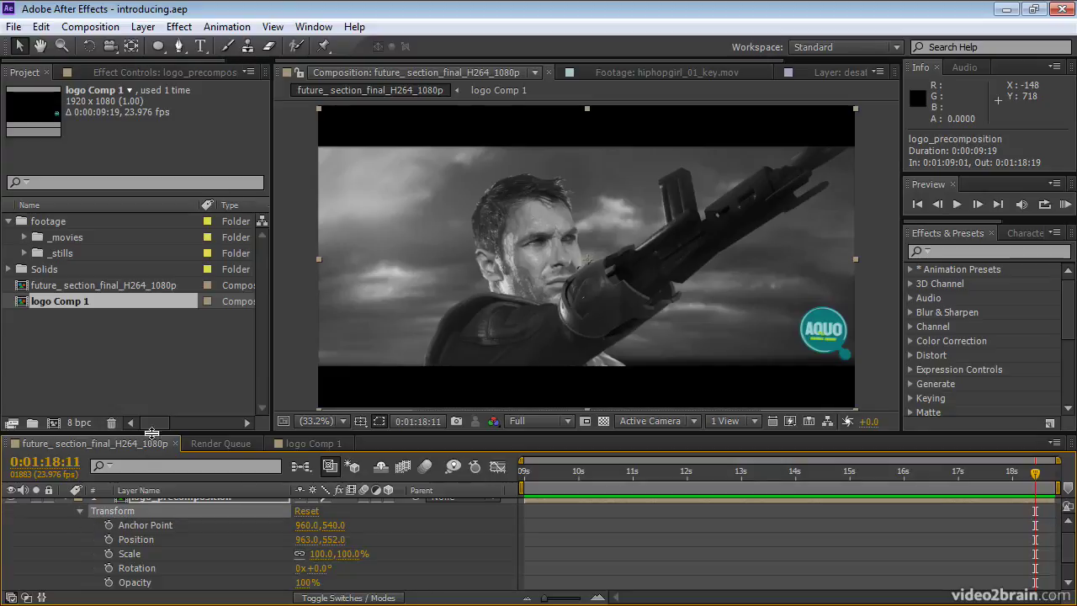
pyautogui.moveTo(150, 436); pyautogui.dragTo(151, 403)
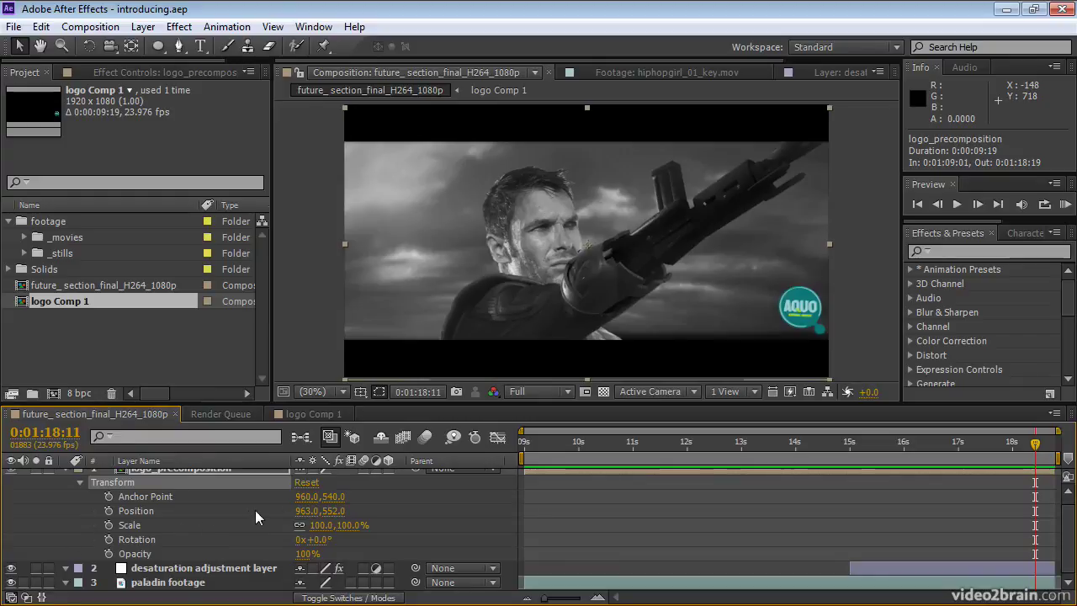
# - Try an X position of 800 on the logo_precomposition layer, and undo the change
pyautogui.moveTo(310, 515); pyautogui.dragTo(312, 515)
pyautogui.click(308, 511)
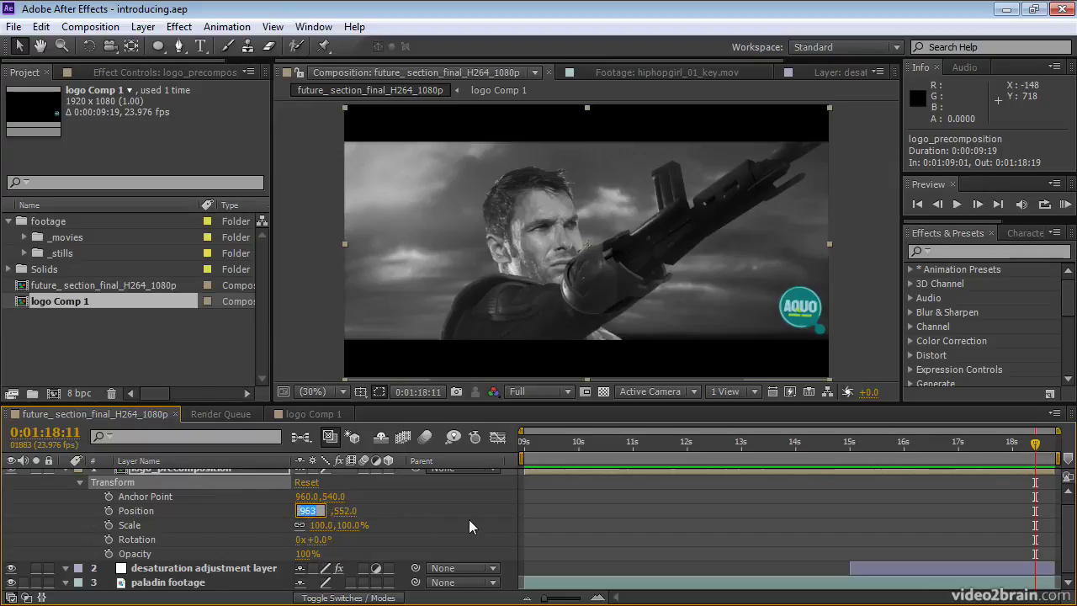
pyautogui.write('800')
pyautogui.press('Return')
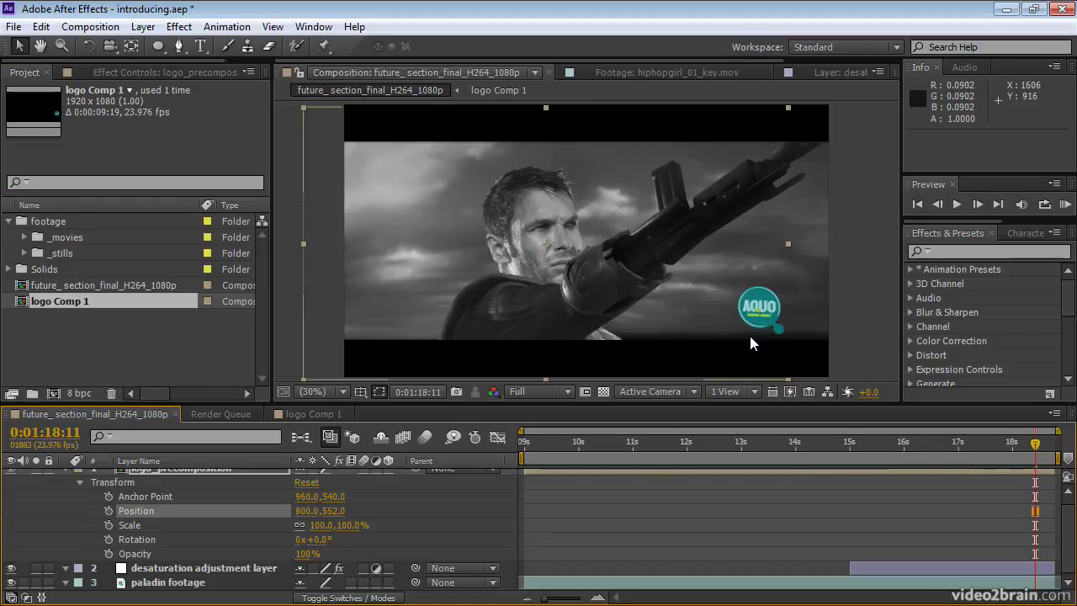
pyautogui.hotkey('ctrl', 'z')
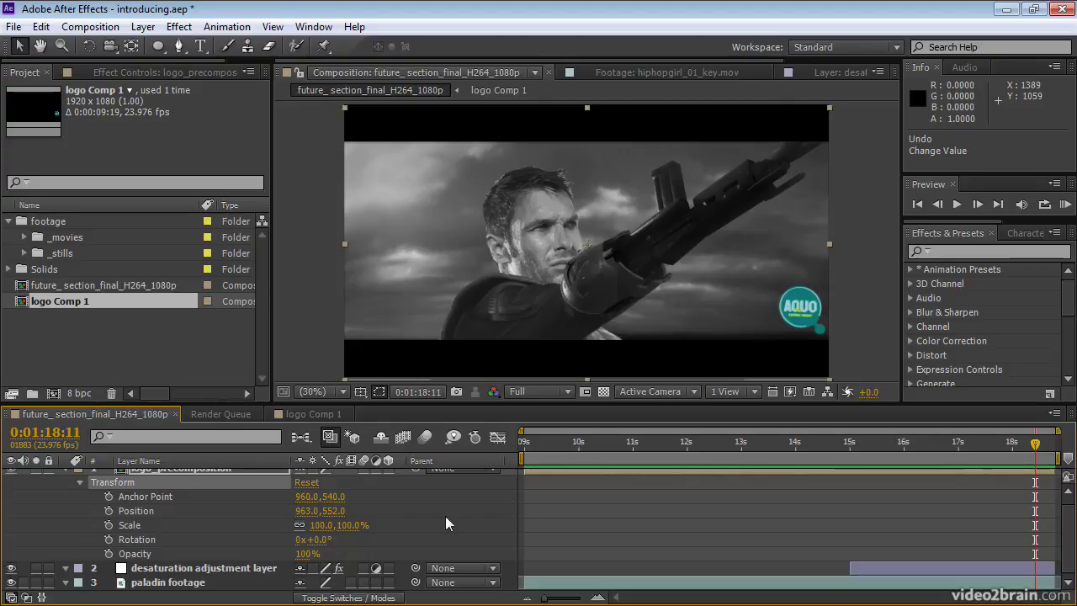
# - Try shifting the logo by scrubbing its X position to 951 and by moving it directly in the composition, undoing each move
pyautogui.moveTo(301, 511); pyautogui.dragTo(292, 509)
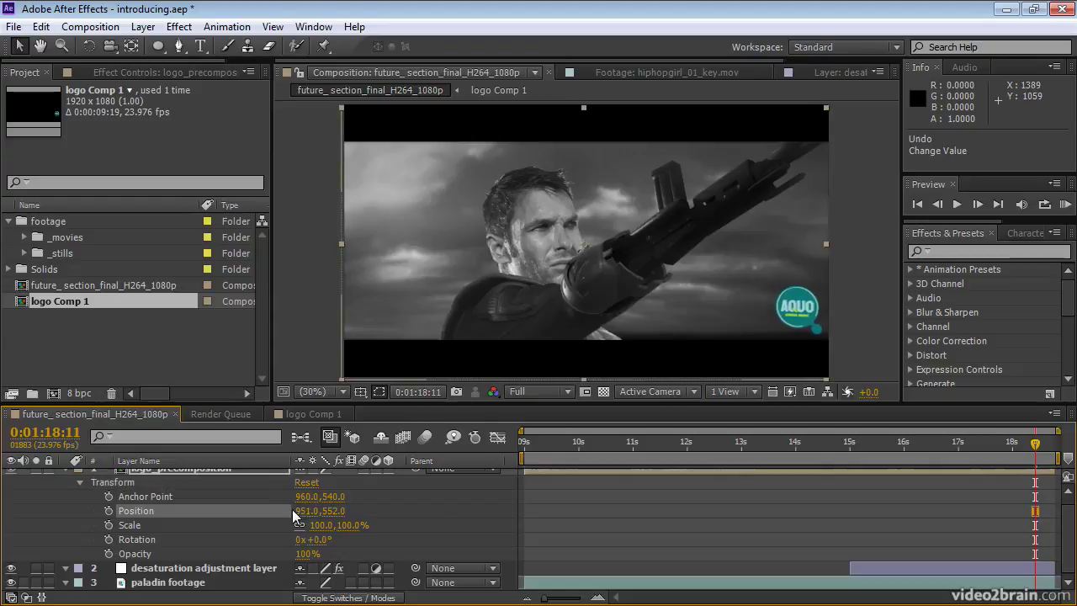
pyautogui.hotkey('ctrl', 'z')
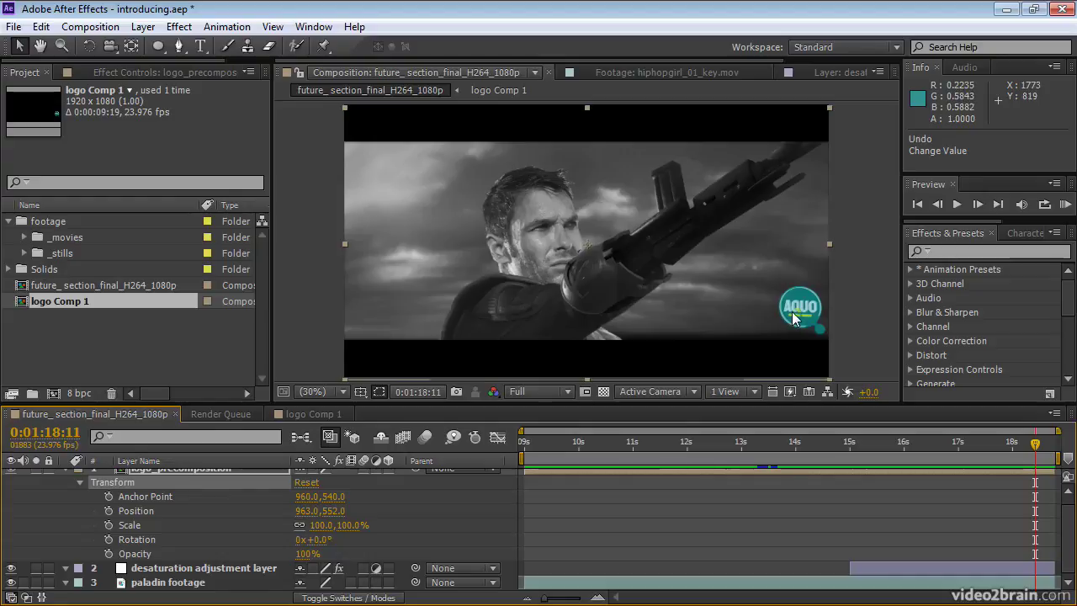
pyautogui.moveTo(792, 312)
pyautogui.mouseDown()
pyautogui.moveTo(753, 303)
pyautogui.moveTo(774, 302)
pyautogui.mouseUp()
pyautogui.hotkey('ctrl', 'z')
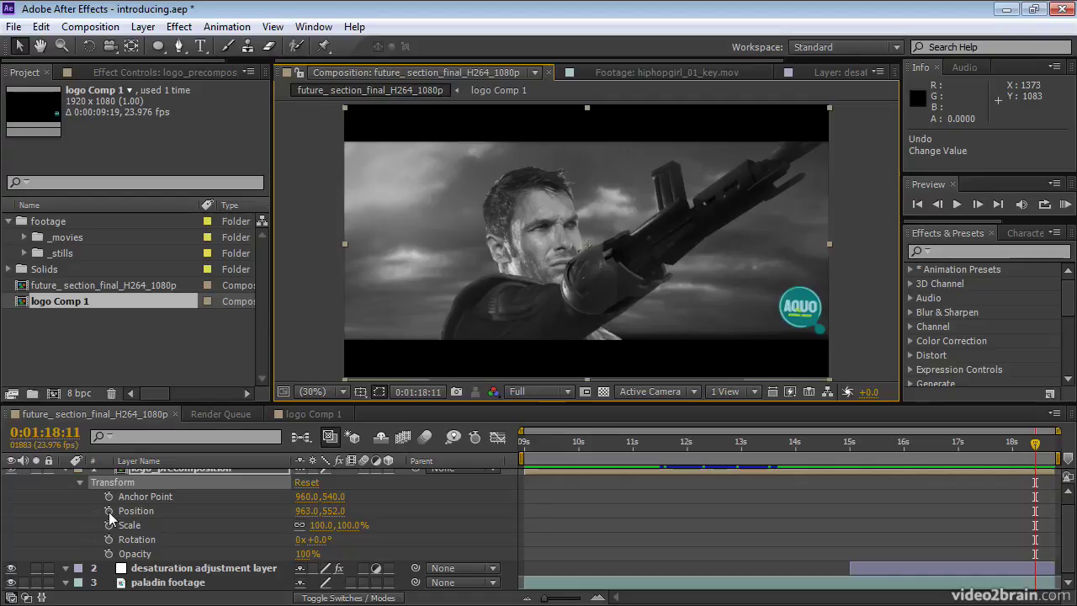
# - Keyframe the logo_precomposition layer's Position at 0:01:18:11 and at 0:01:17:21 with X 917, and scrub between the keyframes to 0:01:18:03
pyautogui.click(109, 511)
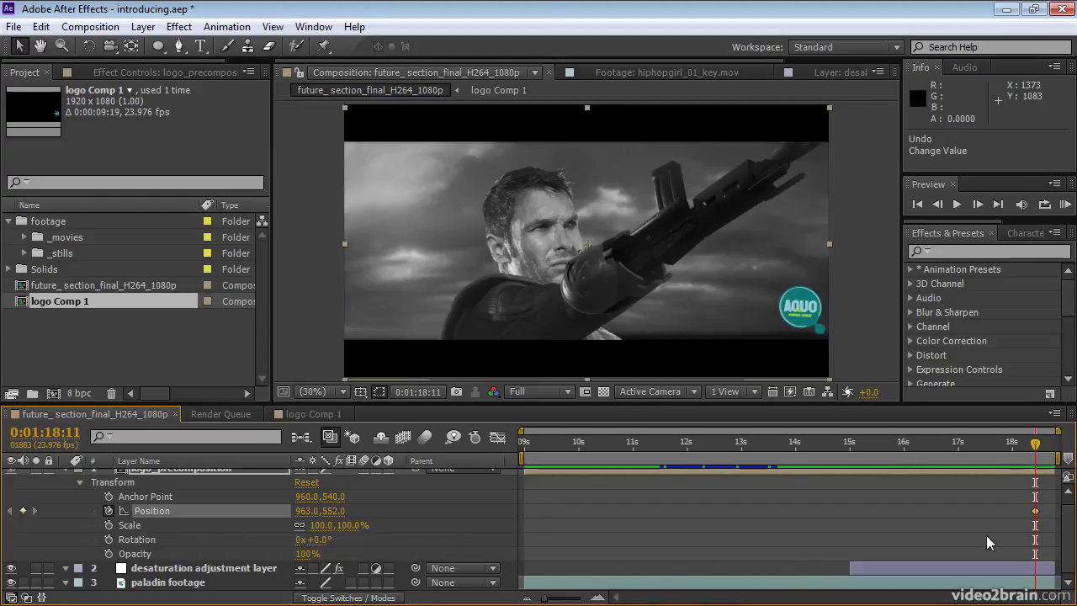
pyautogui.moveTo(1035, 520)
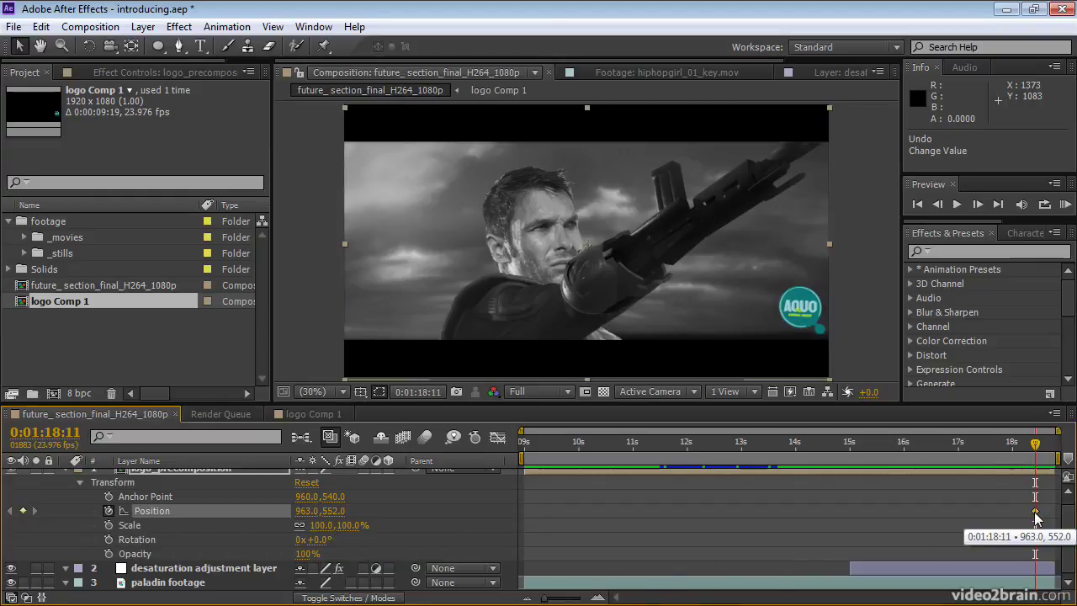
pyautogui.moveTo(1035, 454); pyautogui.dragTo(1002, 455)
pyautogui.moveTo(311, 516); pyautogui.dragTo(271, 522)
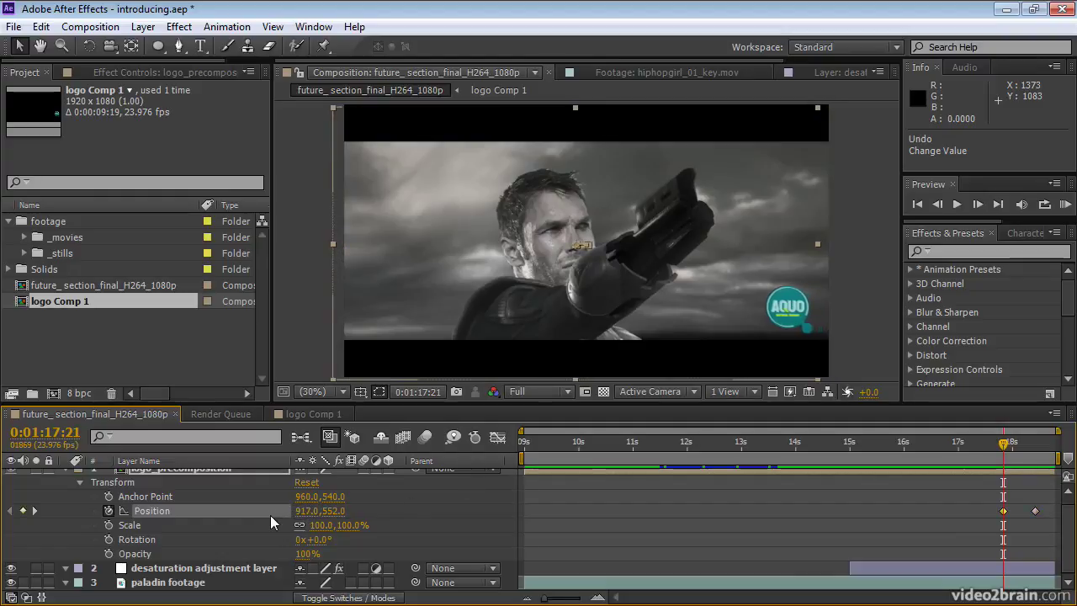
pyautogui.moveTo(1003, 451)
pyautogui.mouseDown()
pyautogui.moveTo(1035, 455)
pyautogui.moveTo(1015, 459)
pyautogui.mouseUp()
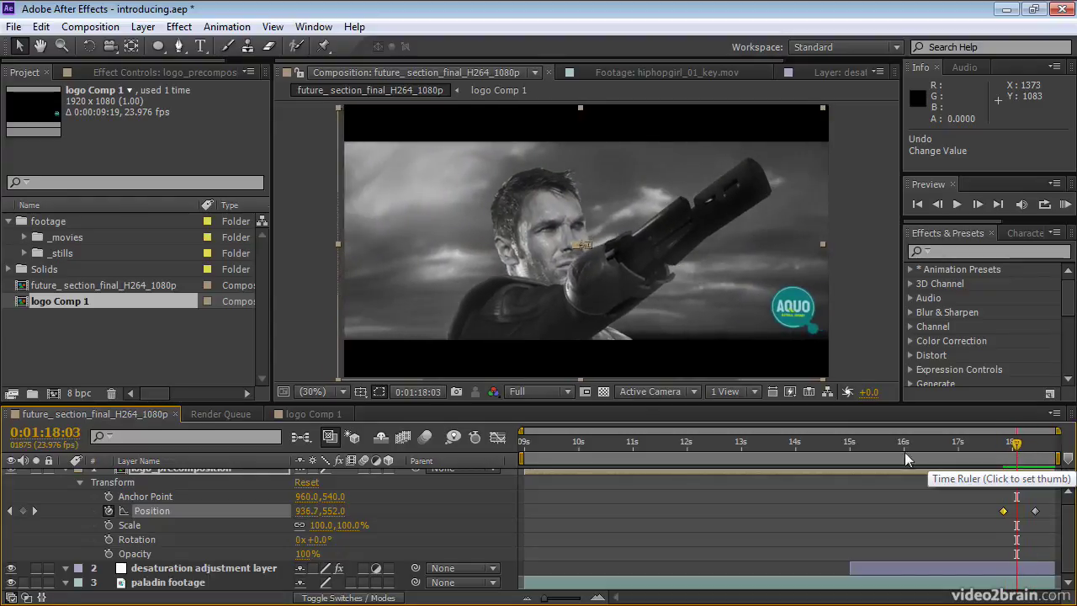
# - Remove the logo_precomposition layer's Position keyframes and collapse the layer's properties
pyautogui.click(108, 511)
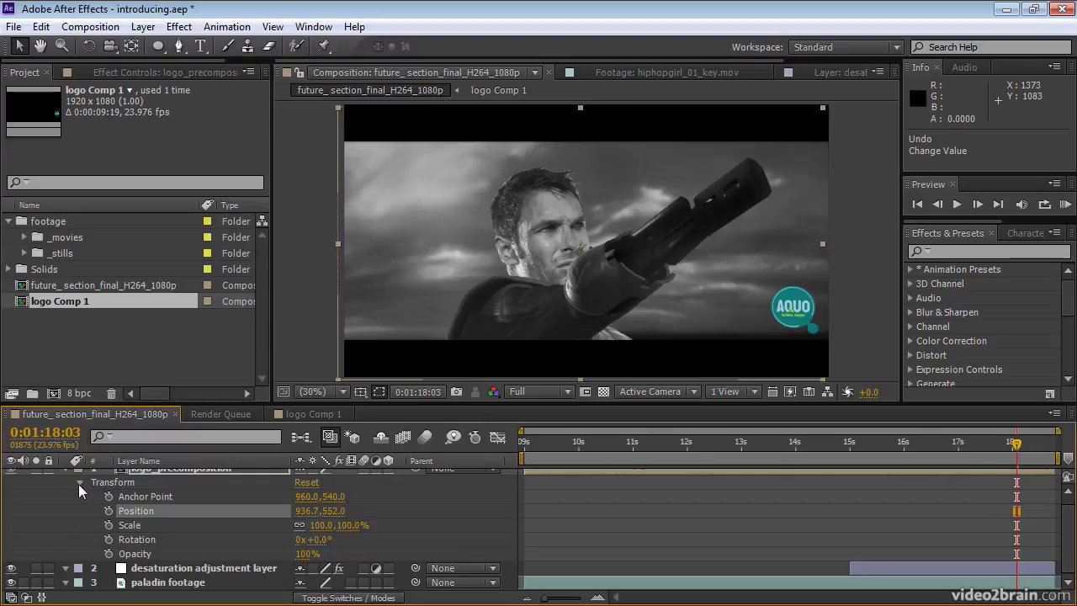
pyautogui.click(80, 483)
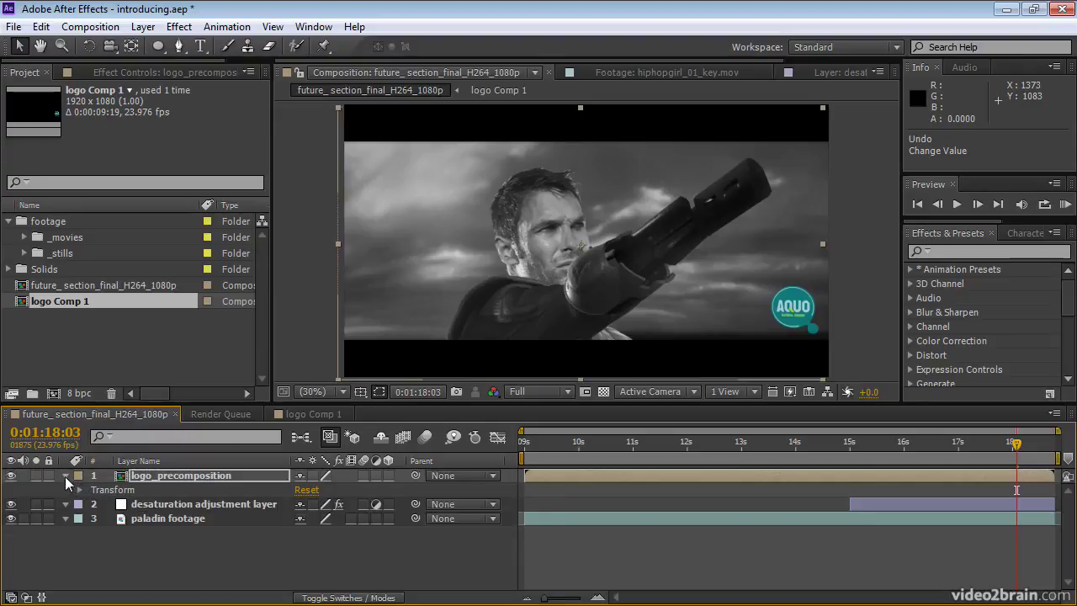
pyautogui.click(65, 476)
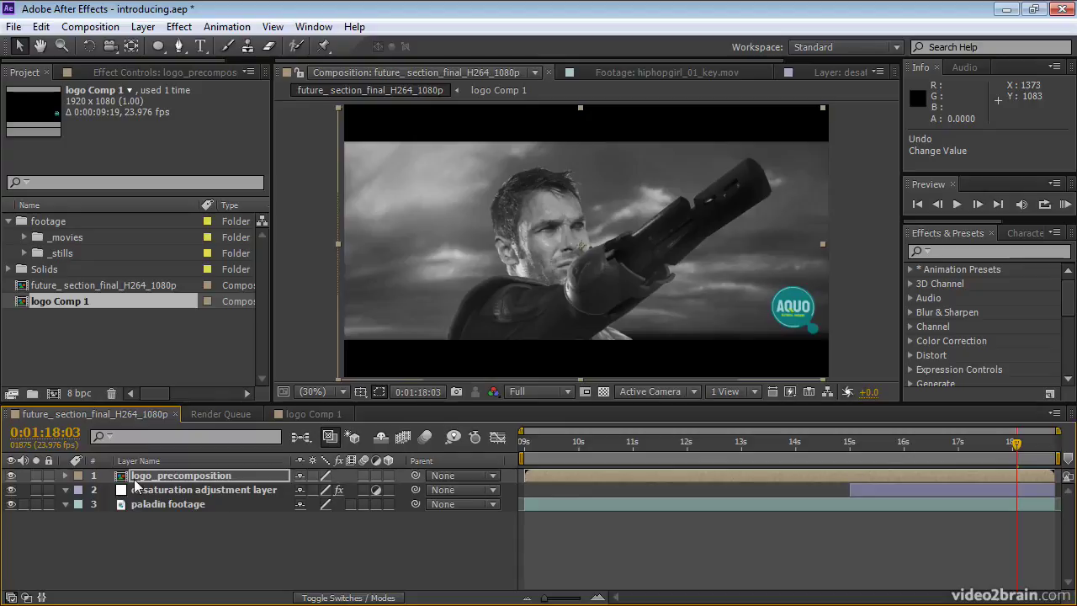
# - Reveal the desaturation adjustment layer's Transform properties and select its Opacity keyframes
pyautogui.click(137, 492)
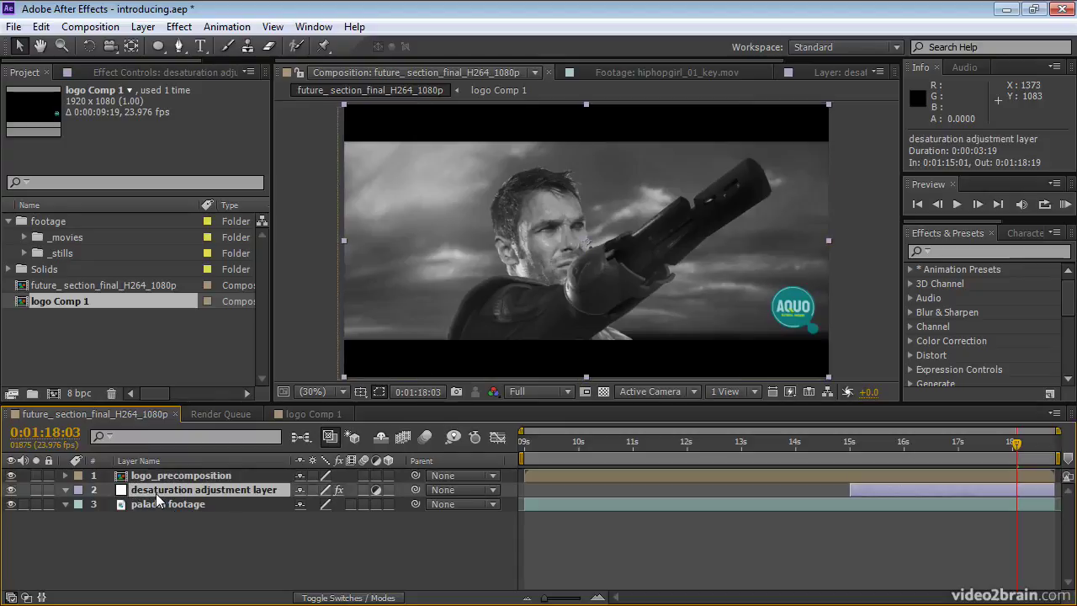
pyautogui.click(66, 490)
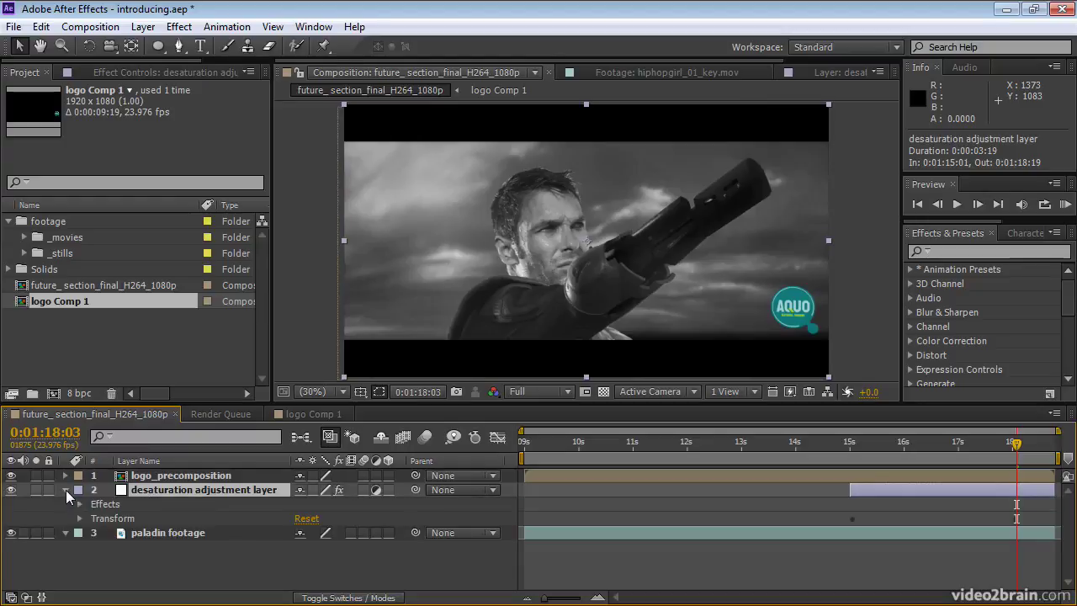
pyautogui.click(80, 518)
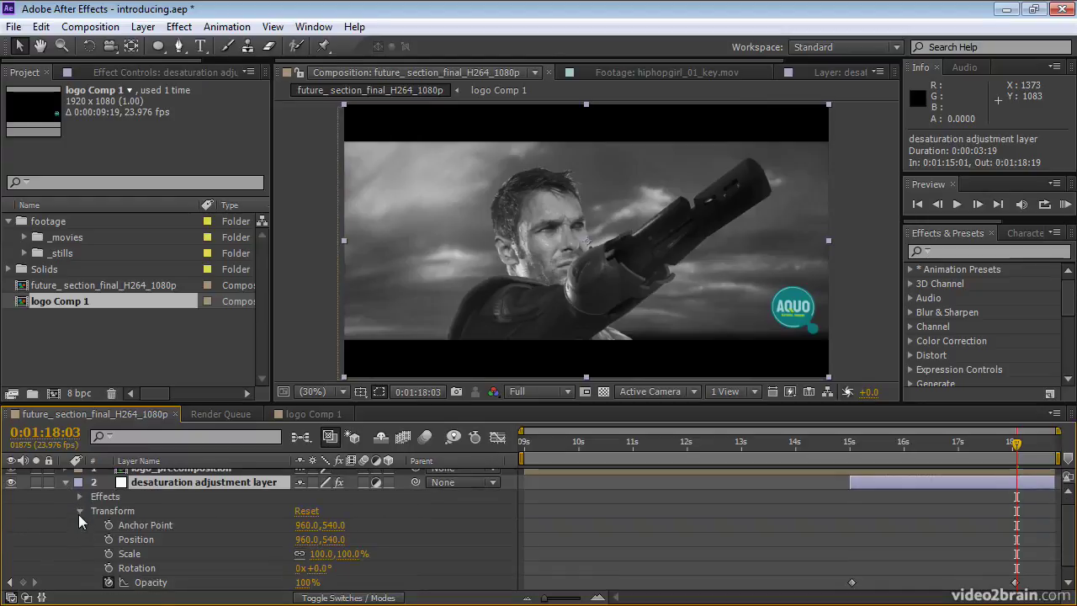
pyautogui.click(140, 581)
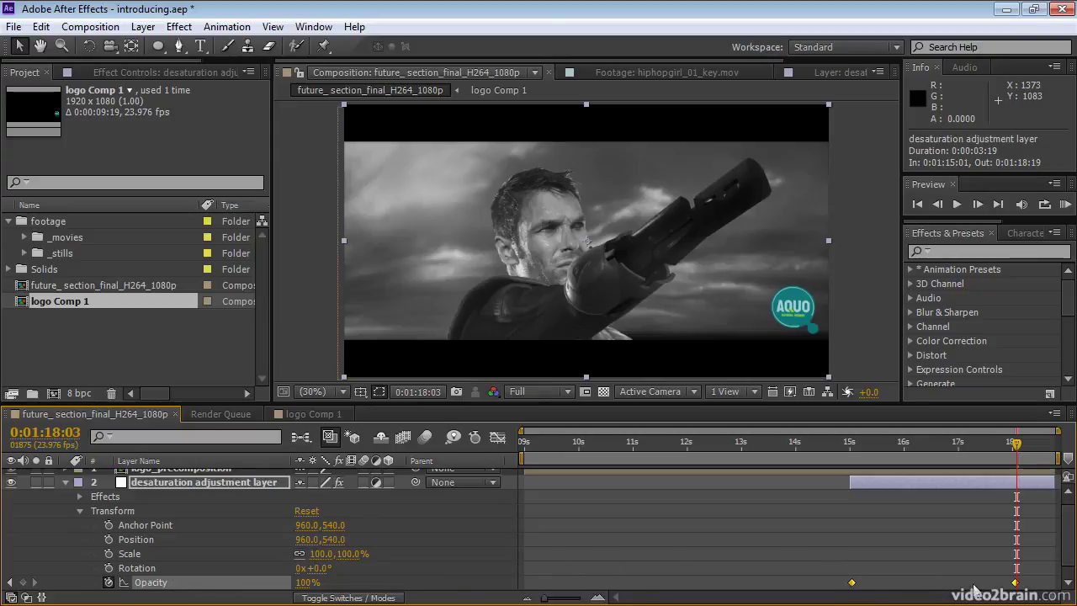
# - Scrub between the desaturation adjustment layer's two Opacity keyframes, from 0:01:18:03 to 0:01:15:02 and back, to examine the fade
pyautogui.moveTo(1017, 583)
pyautogui.moveTo(1016, 446); pyautogui.dragTo(853, 476)
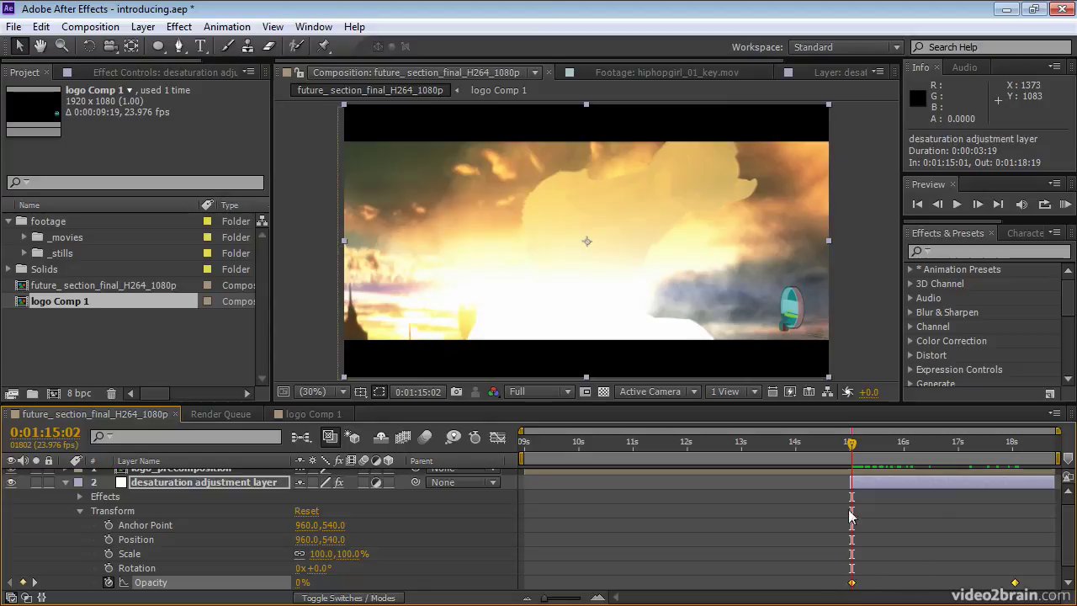
pyautogui.moveTo(852, 446); pyautogui.dragTo(1021, 481)
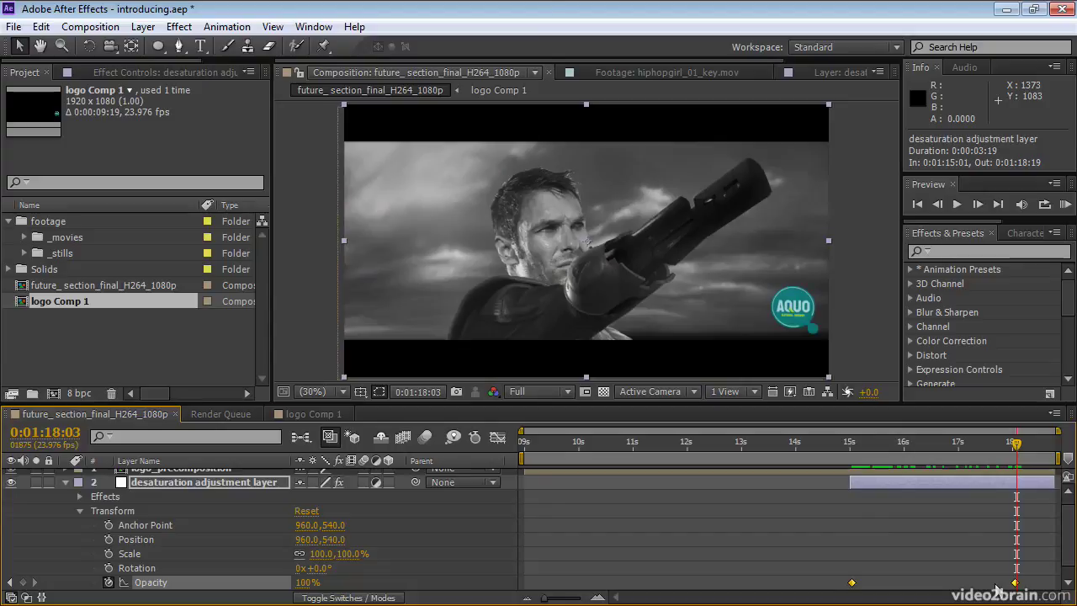
# - Reveal the desaturation adjustment layer's Black & White effect and scrub to 0:01:15:02 and back to 0:01:18:04 to examine its influence
pyautogui.click(903, 481)
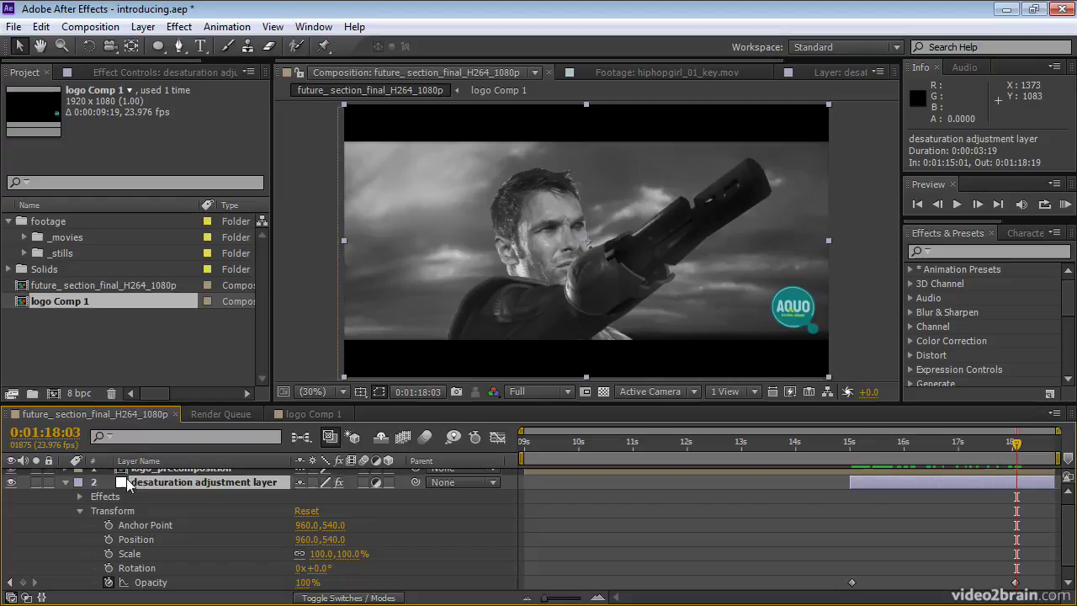
pyautogui.click(77, 496)
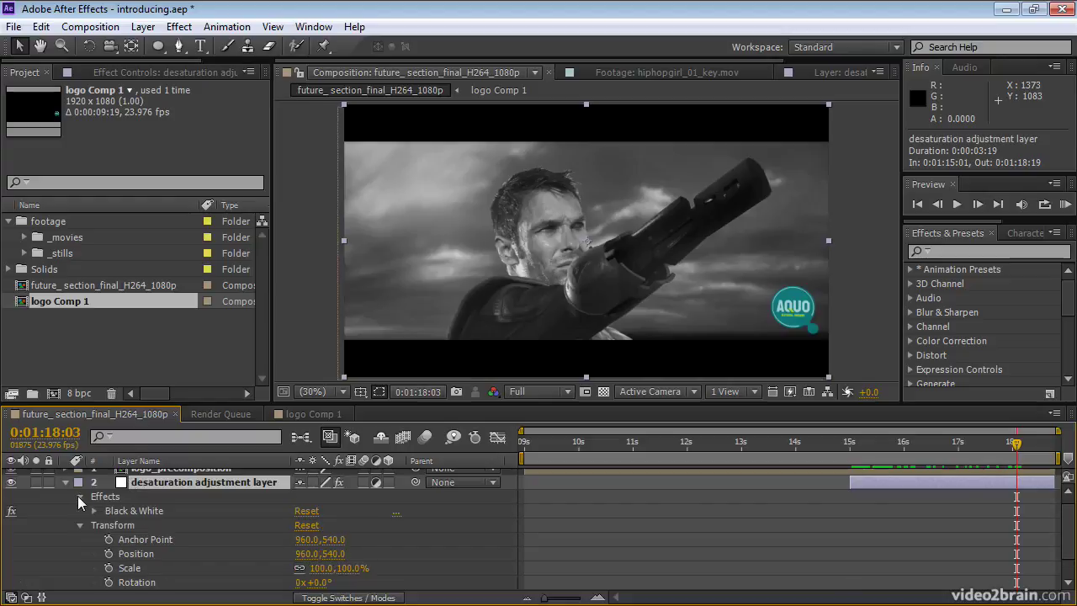
pyautogui.click(122, 512)
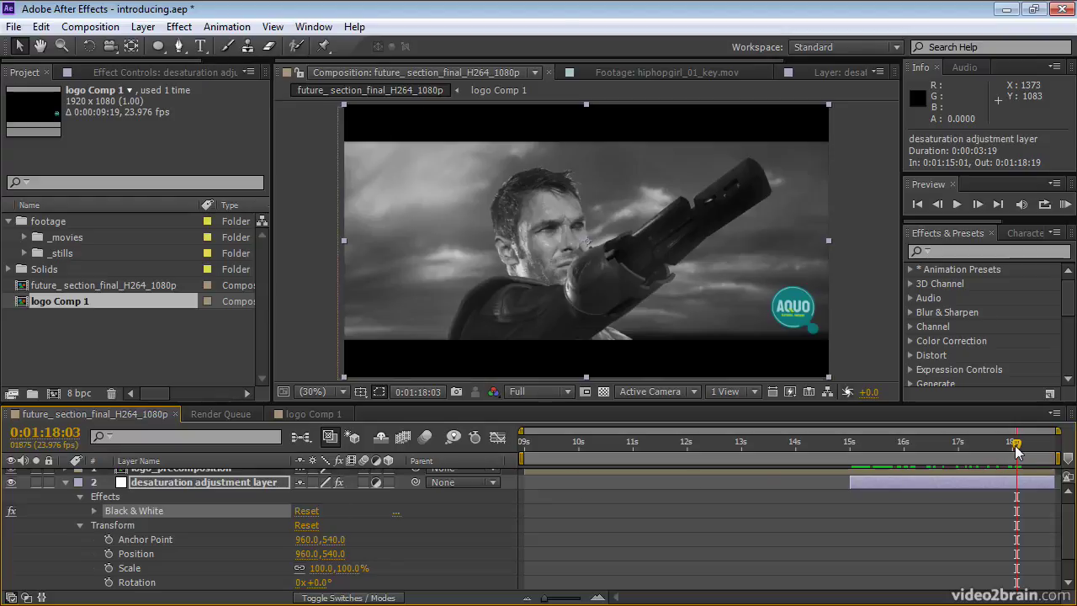
pyautogui.moveTo(1016, 452); pyautogui.dragTo(851, 461)
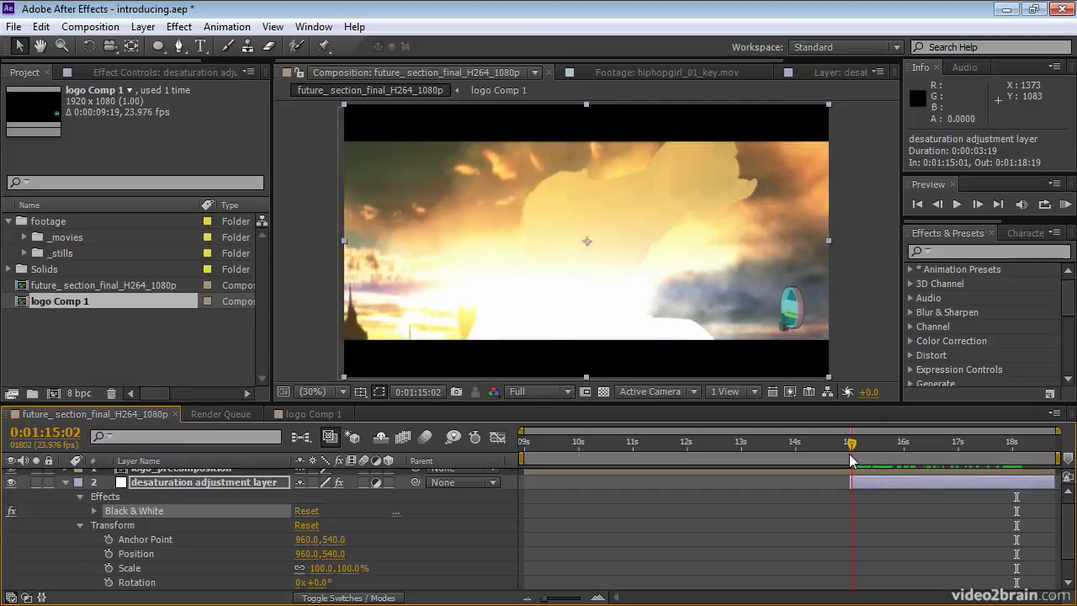
pyautogui.moveTo(852, 461); pyautogui.dragTo(1018, 478)
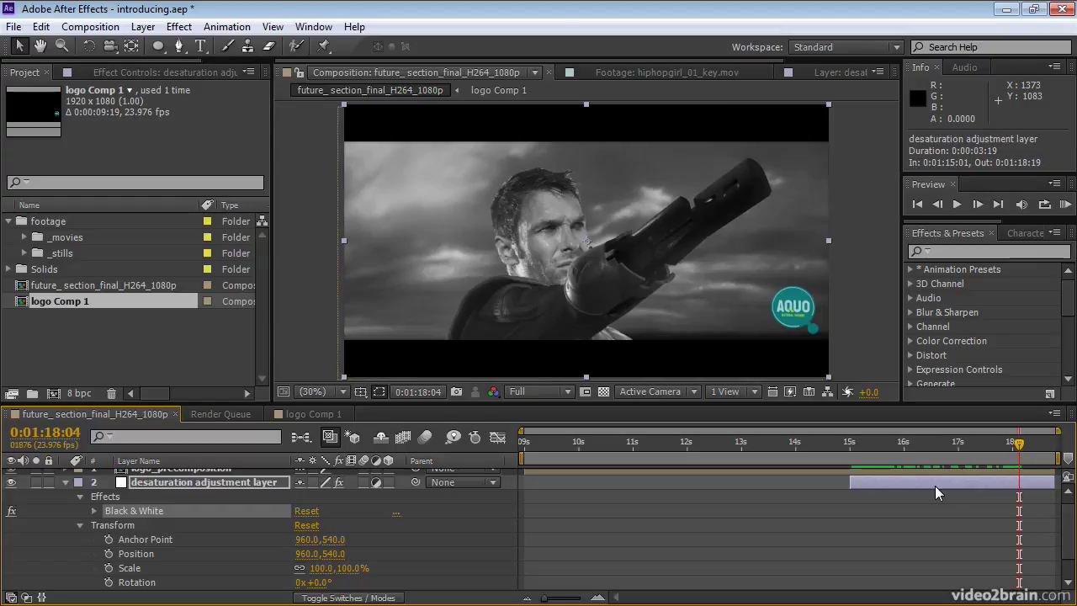
# - Examine the desaturation adjustment layer's Black & White settings in the effect controls and the timeline, and browse the available effect categories
pyautogui.click(885, 481)
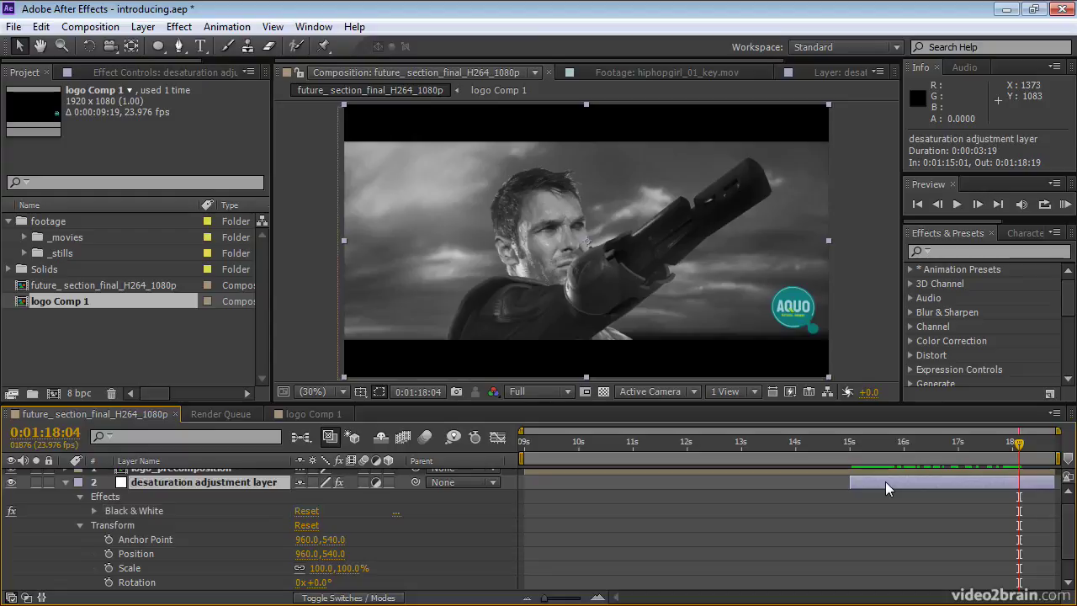
pyautogui.click(131, 72)
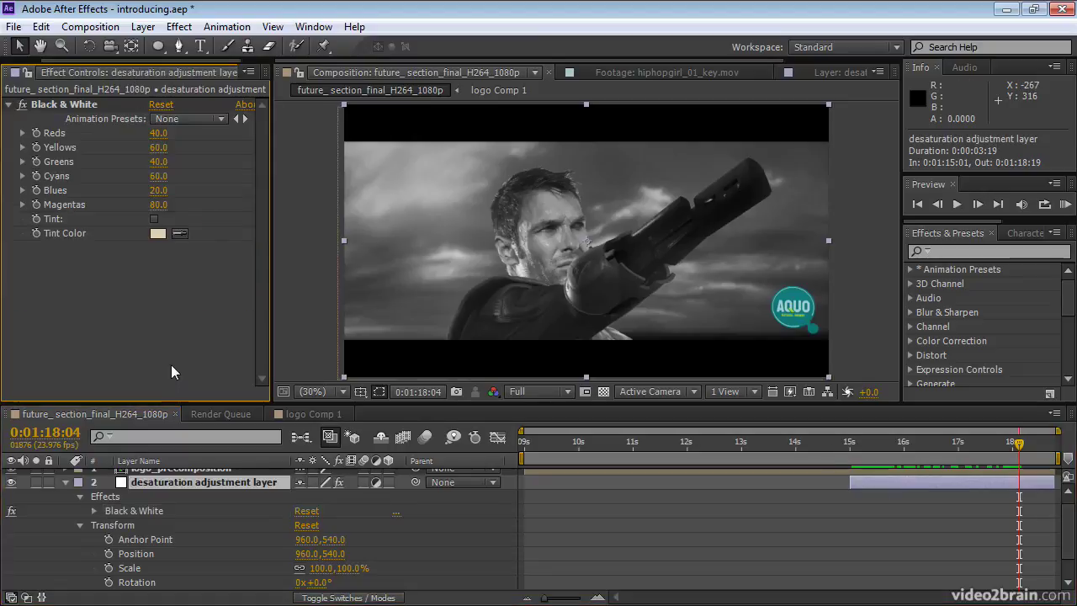
pyautogui.click(110, 498)
pyautogui.click(94, 511)
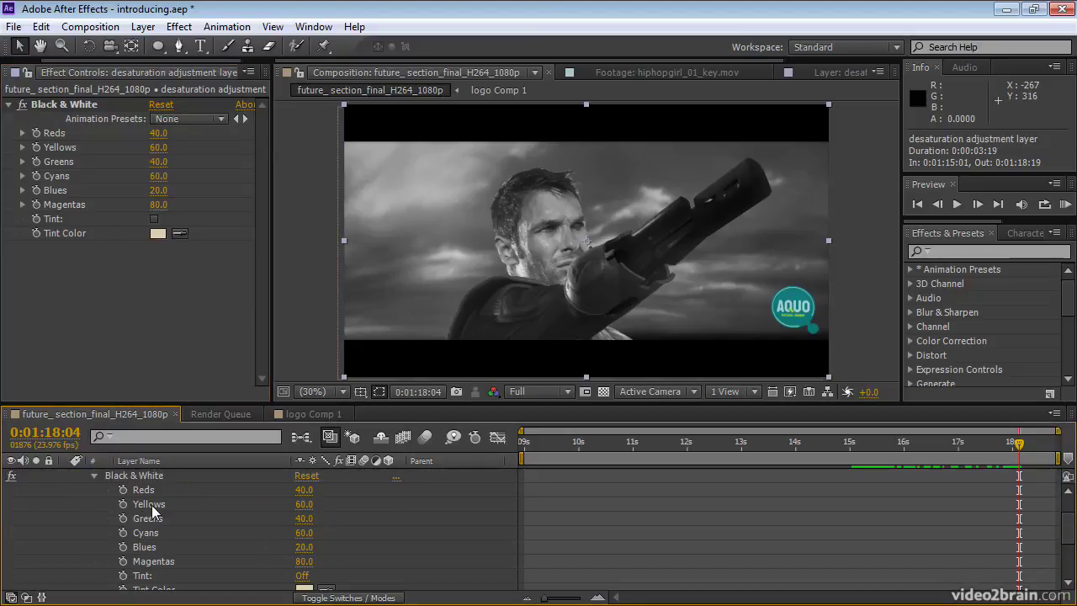
pyautogui.click(93, 475)
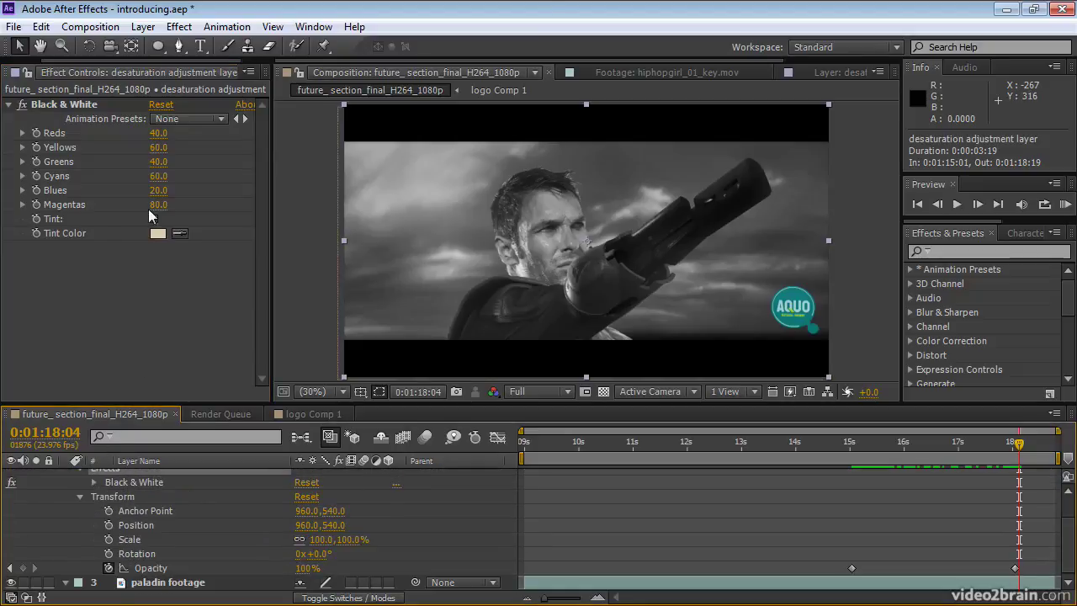
pyautogui.click(179, 27)
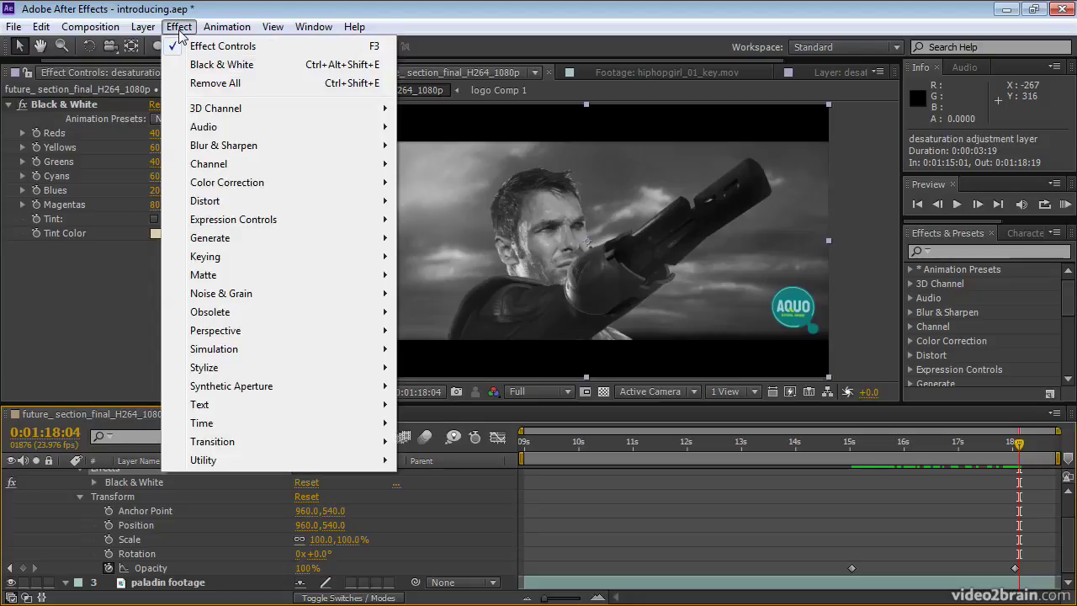
pyautogui.click(180, 28)
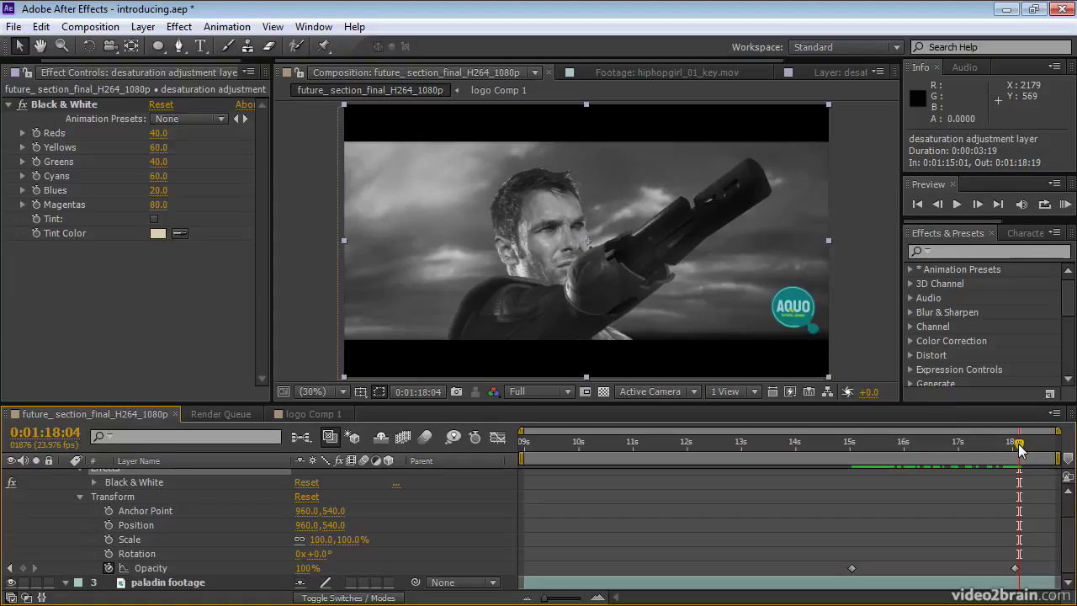
# - Scrub the composition to 0:01:16:03 and play a RAM preview of it
pyautogui.moveTo(1019, 444); pyautogui.dragTo(907, 456)
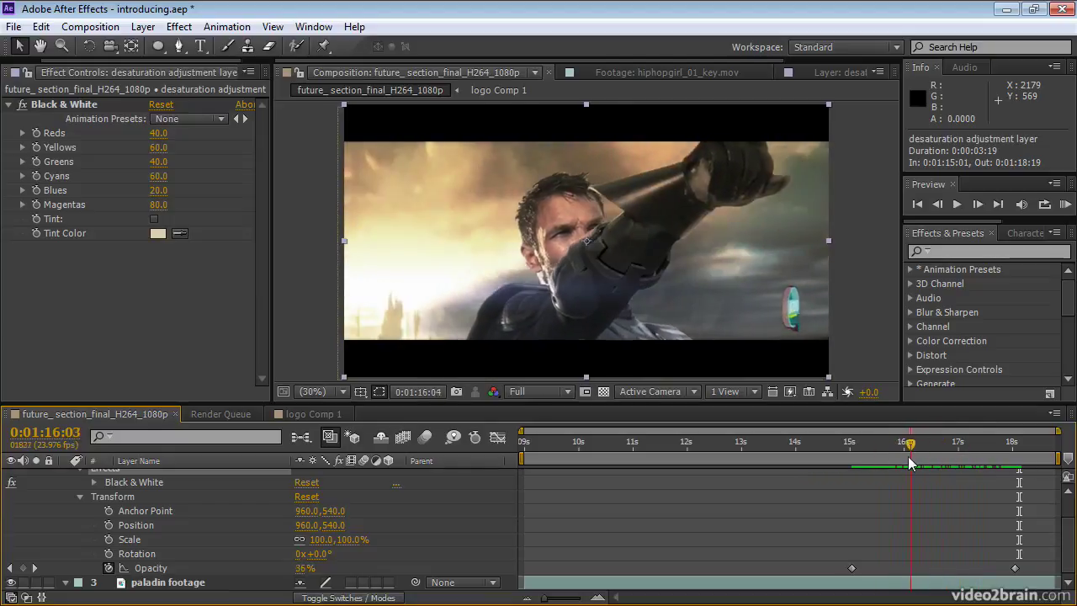
pyautogui.click(1065, 205)
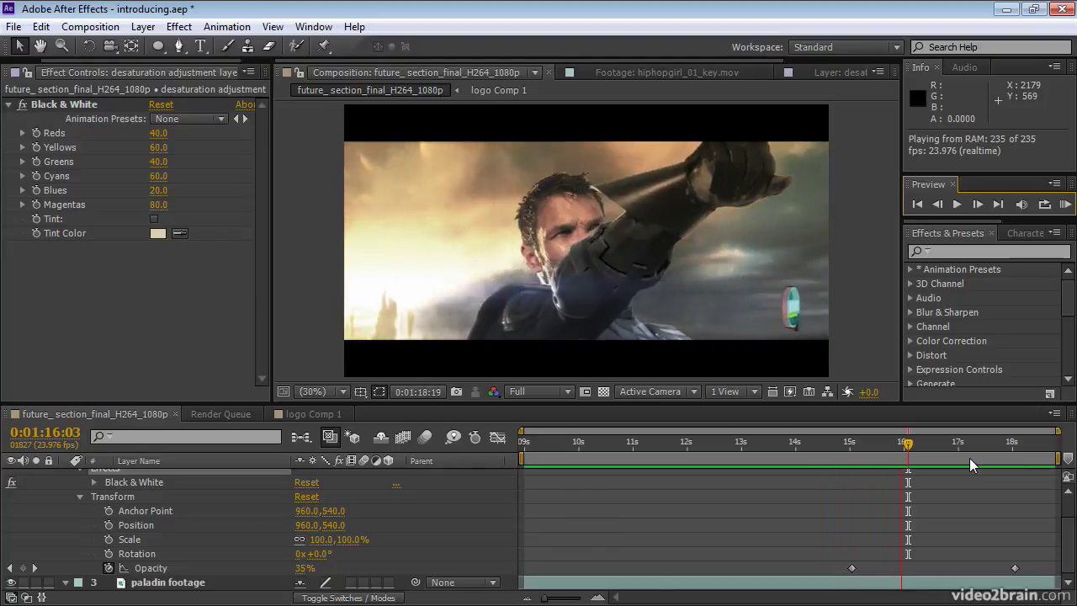
pyautogui.click(1066, 210)
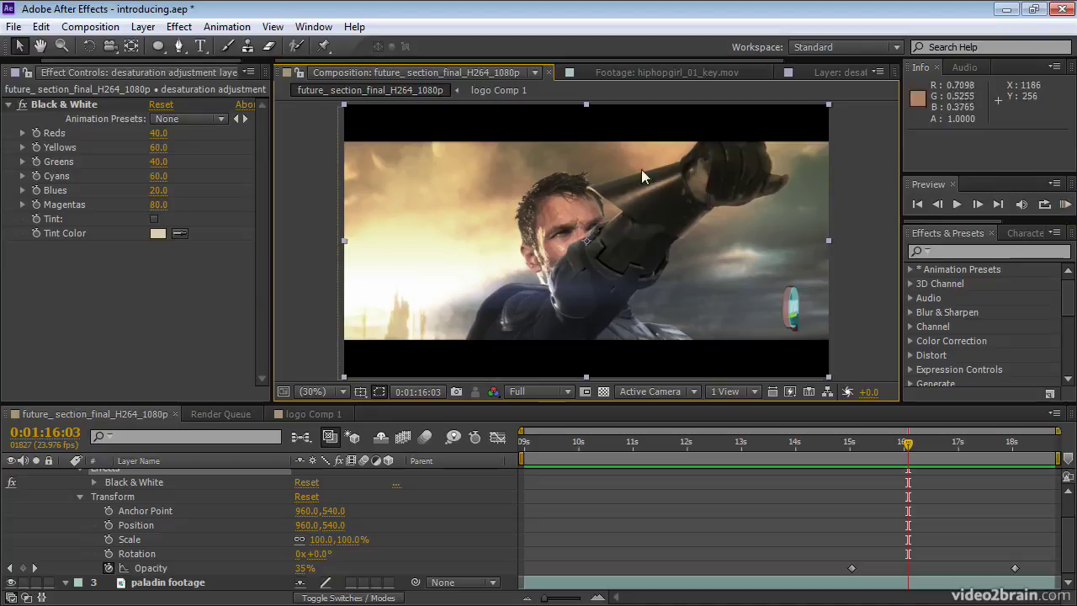
# - Look over the export options and add the future_ section_final_H264_1080p composition to the render queue
pyautogui.click(14, 27)
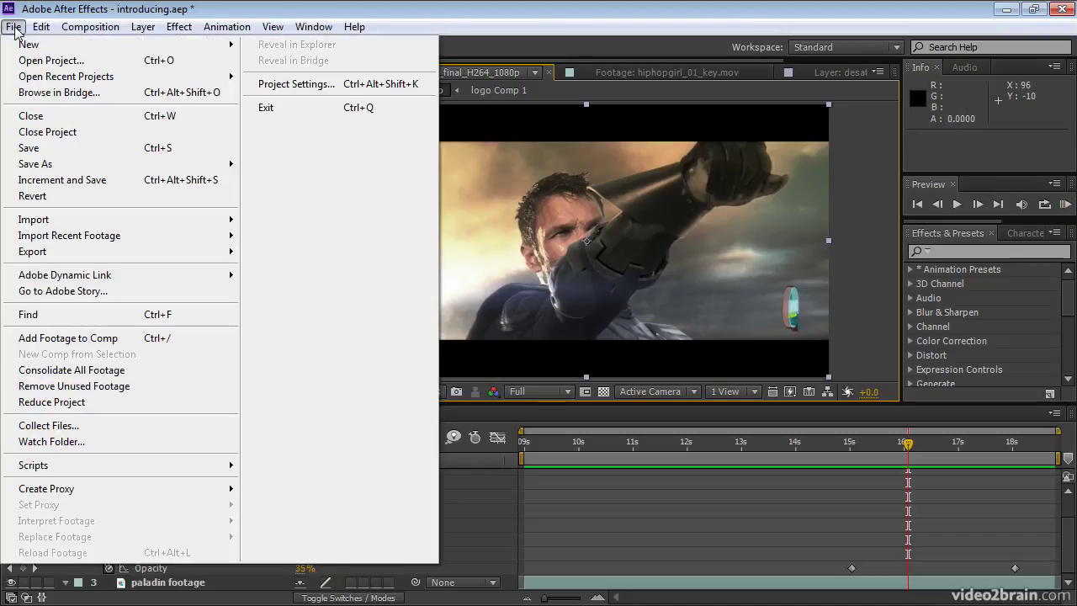
pyautogui.moveTo(97, 251)
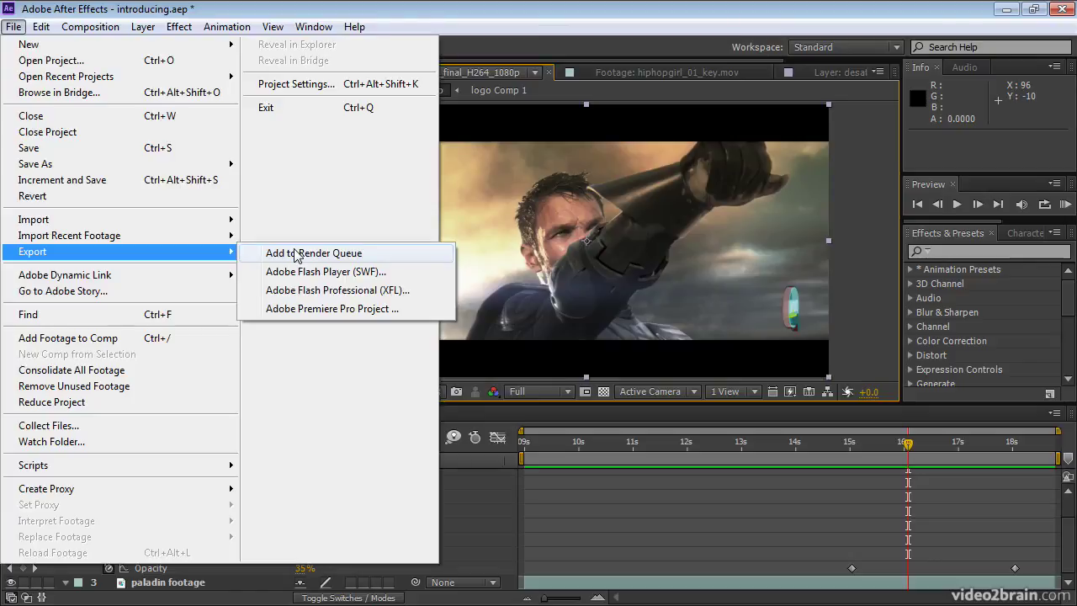
pyautogui.moveTo(82, 32)
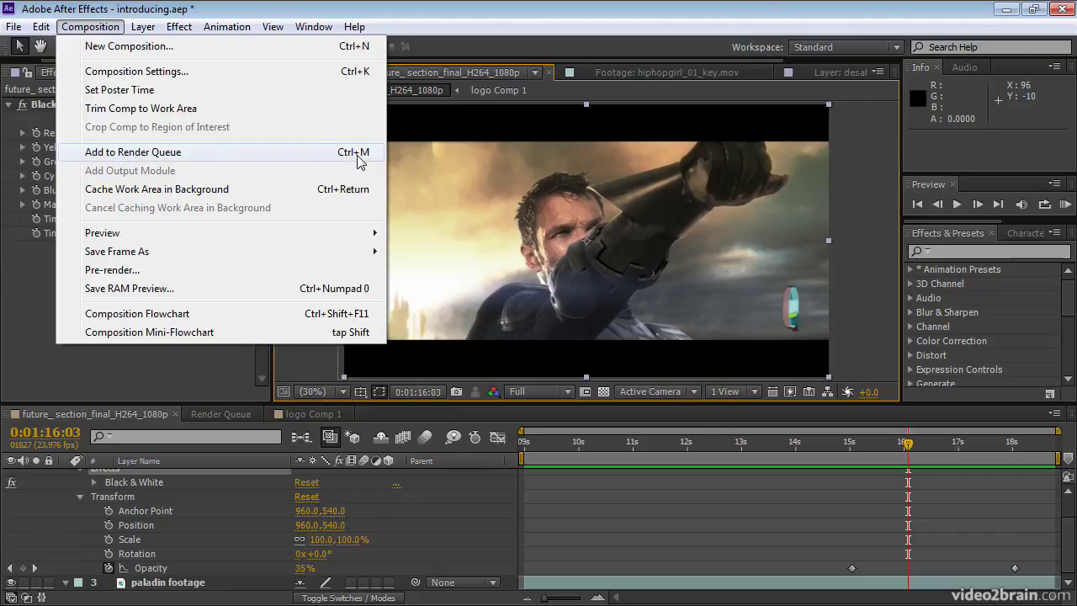
pyautogui.click(200, 8)
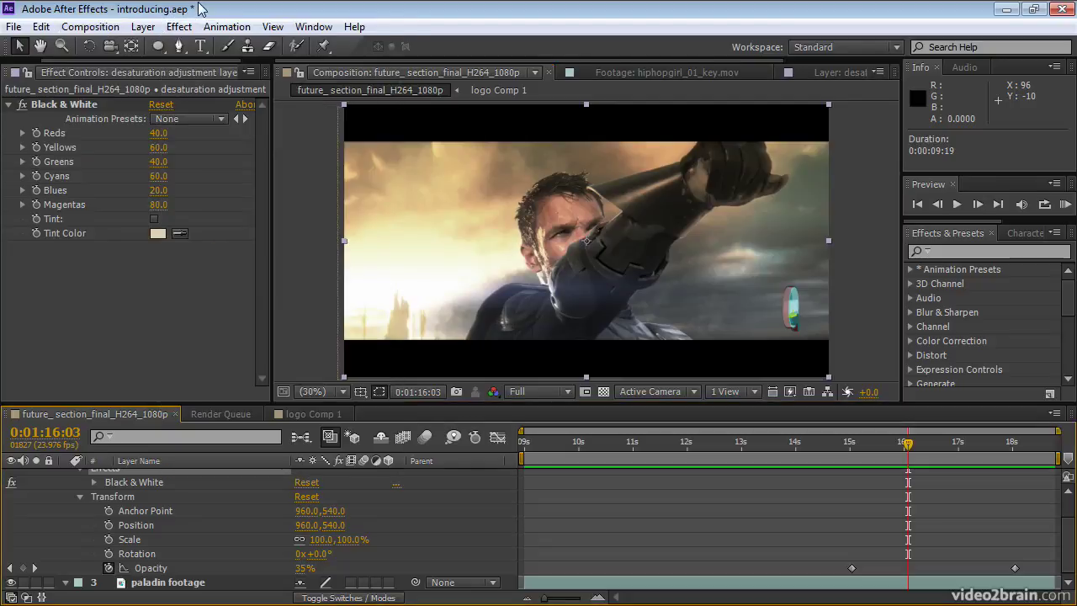
pyautogui.hotkey('ctrl', 'm')
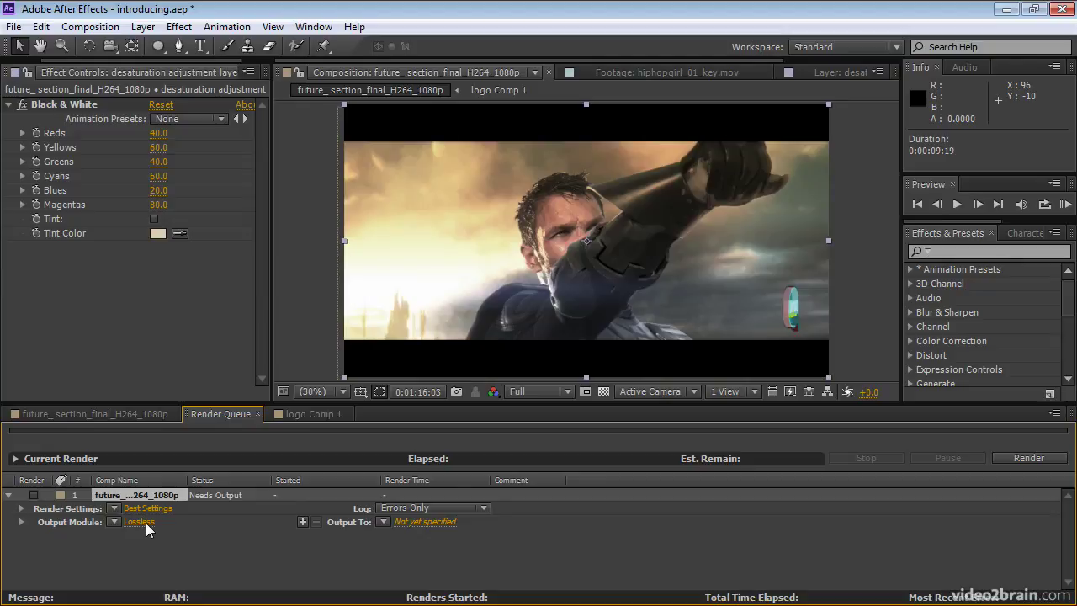
# - Render the queued composition to the Desktop as future_ section_final_H264_1080p.avi and return to the project's item list
pyautogui.click(421, 523)
pyautogui.click(276, 240)
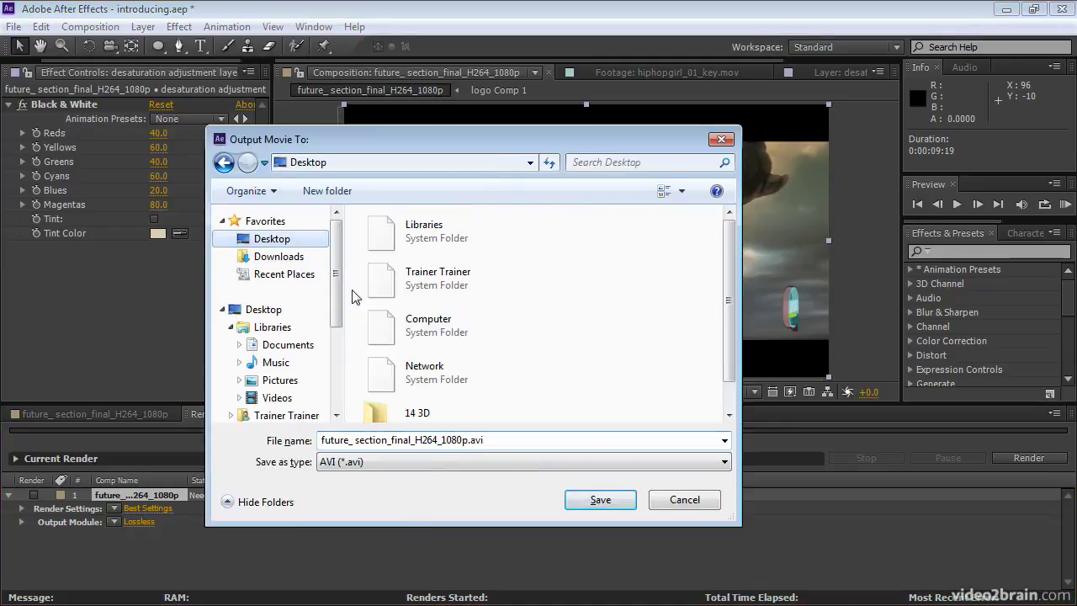
pyautogui.click(583, 504)
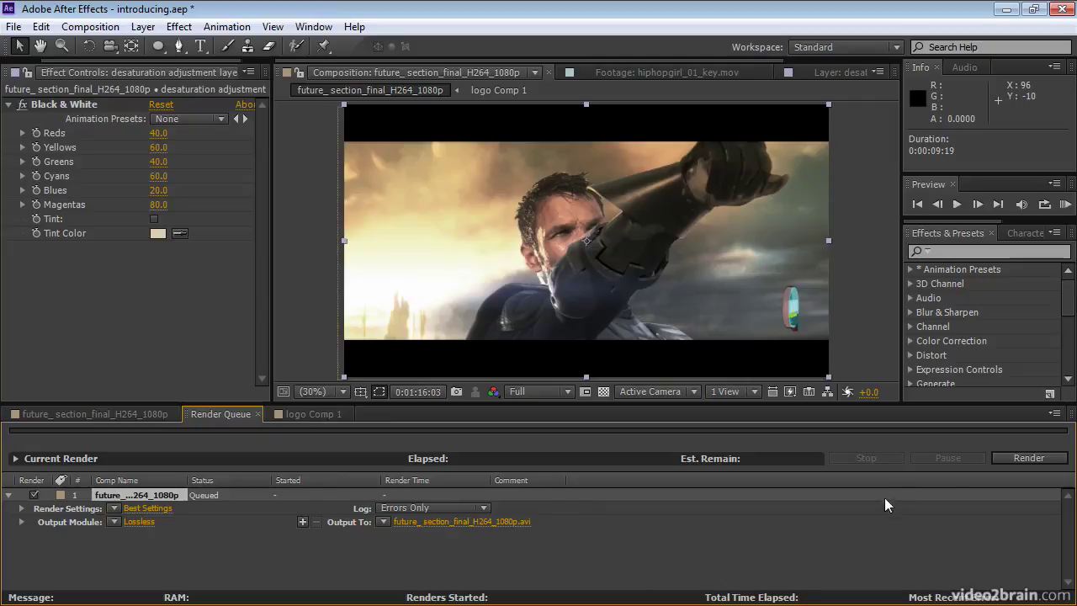
pyautogui.click(1023, 458)
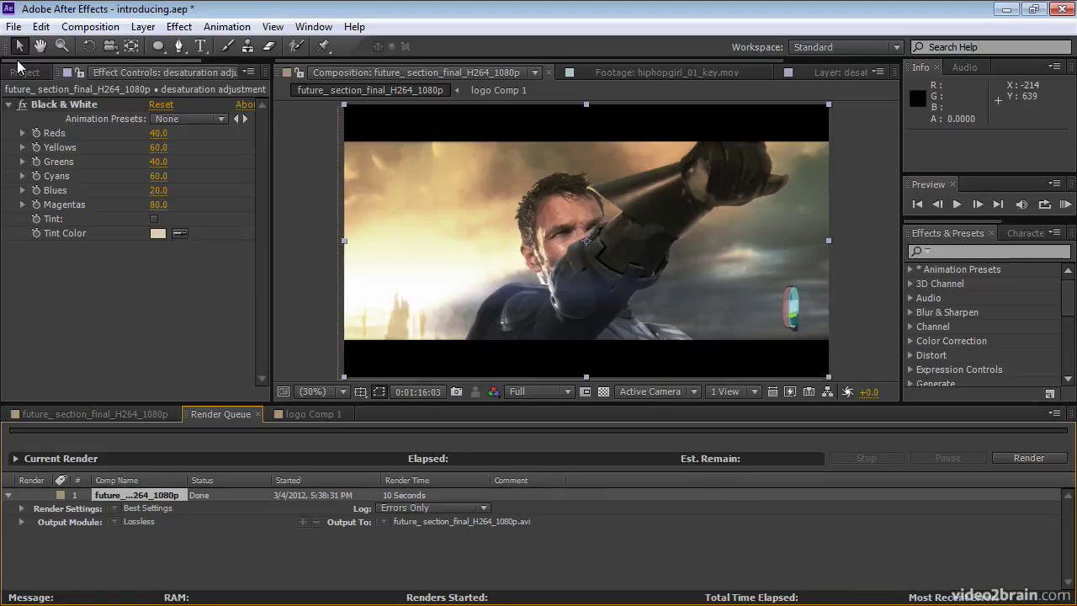
pyautogui.click(23, 76)
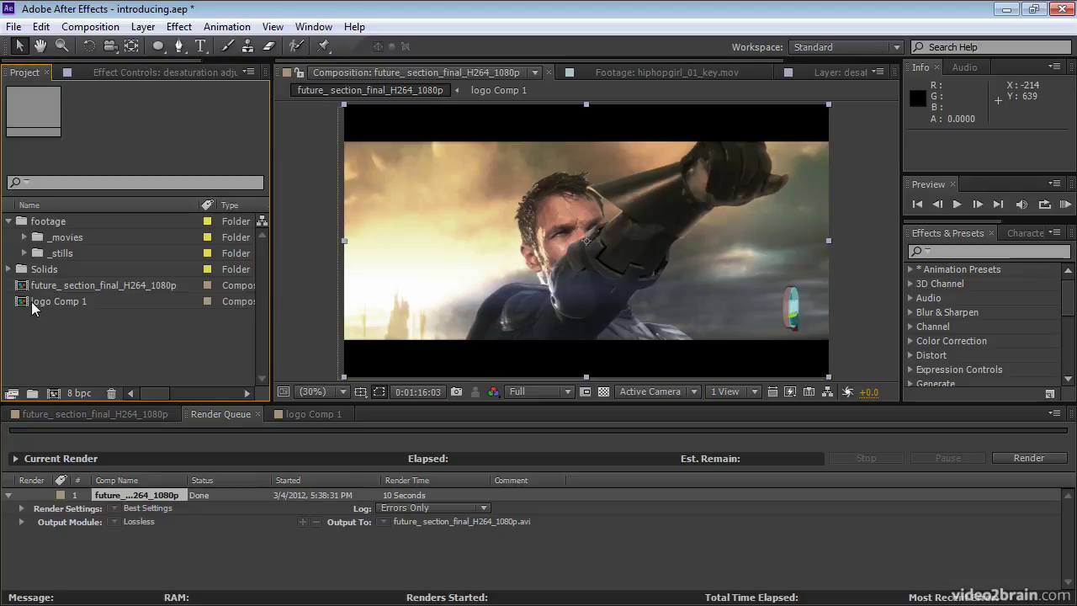